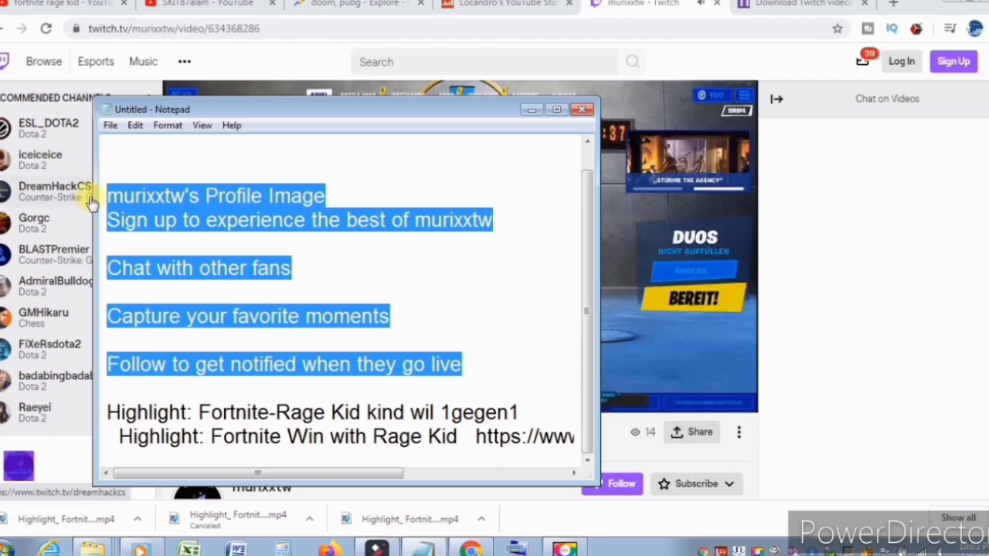
text(fortnite rage kid)
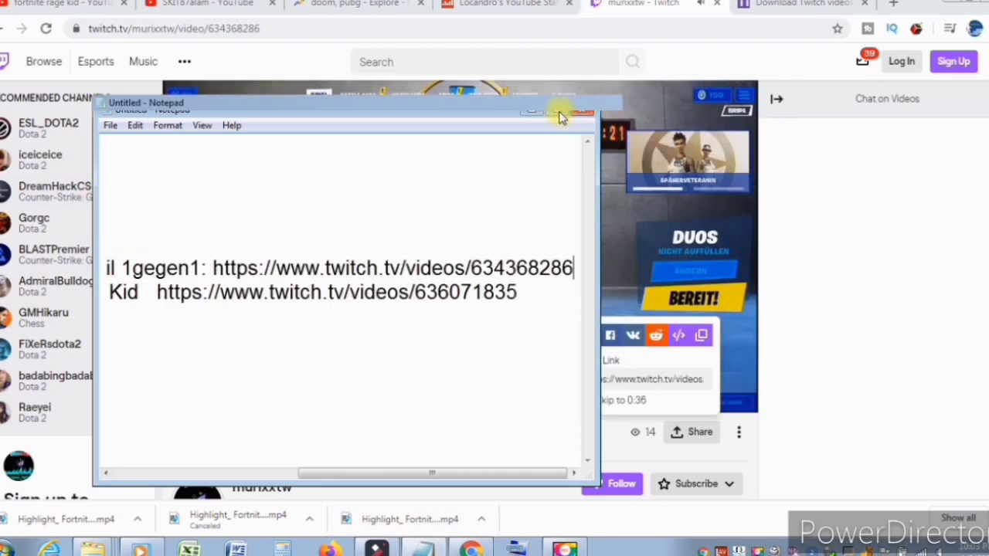
click(560, 111)
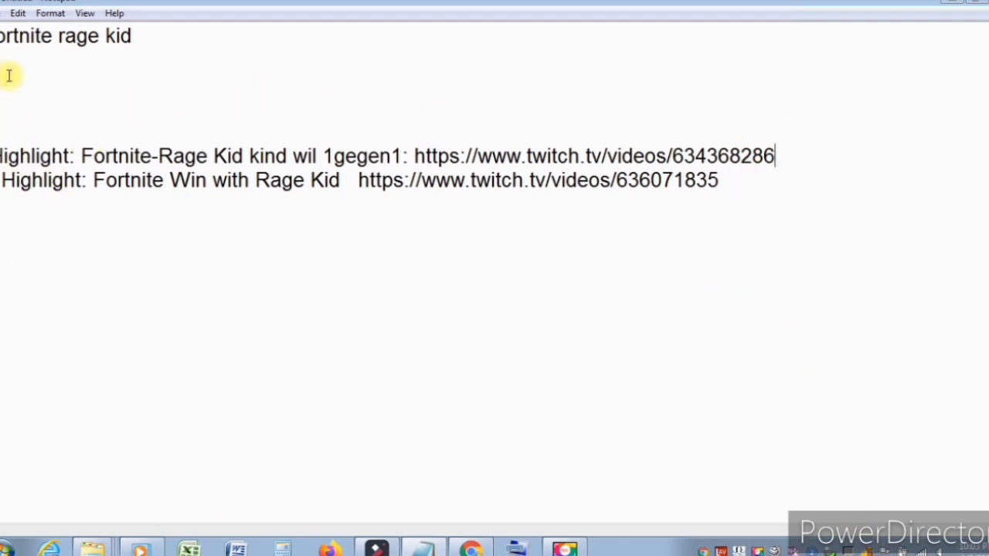
click(950, 8)
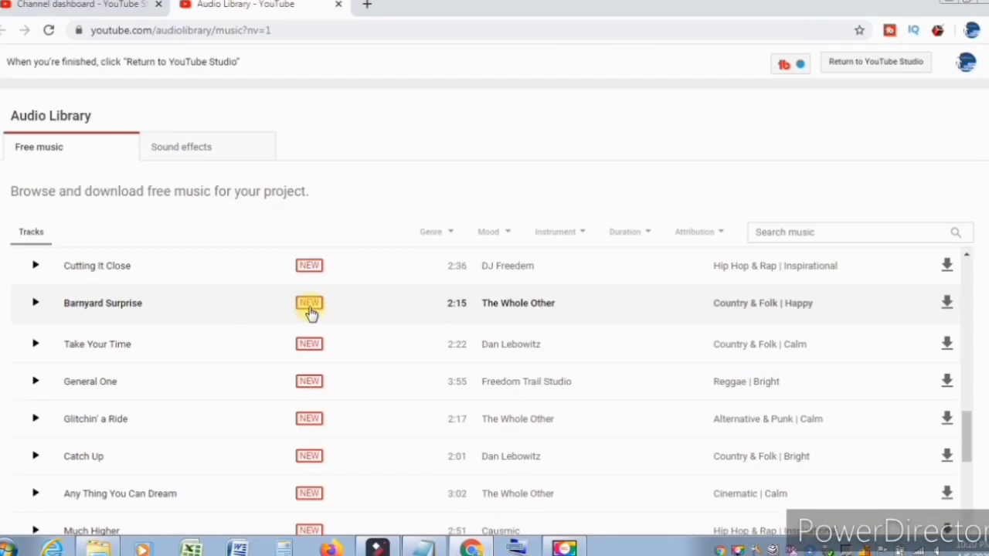
- Check the usage terms of the Barnyard Surprise track and preview the 50cal Gun Cock and Dry Fire sound effect at lower volume
click(309, 310)
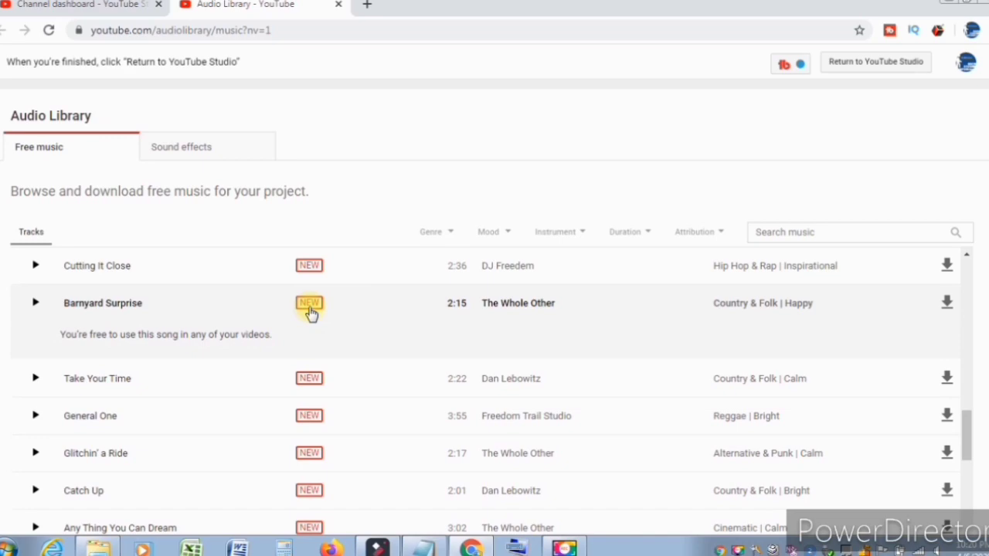
click(211, 149)
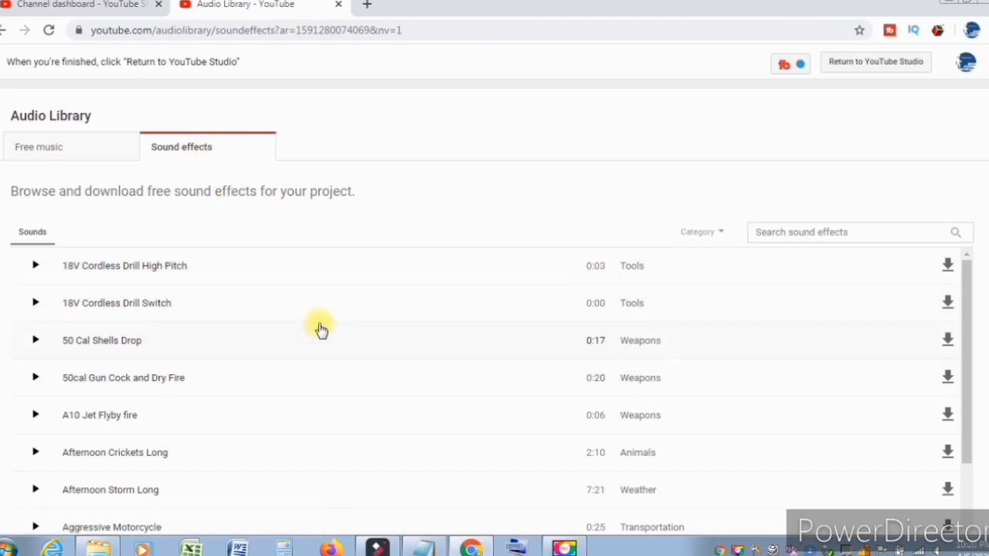
click(329, 389)
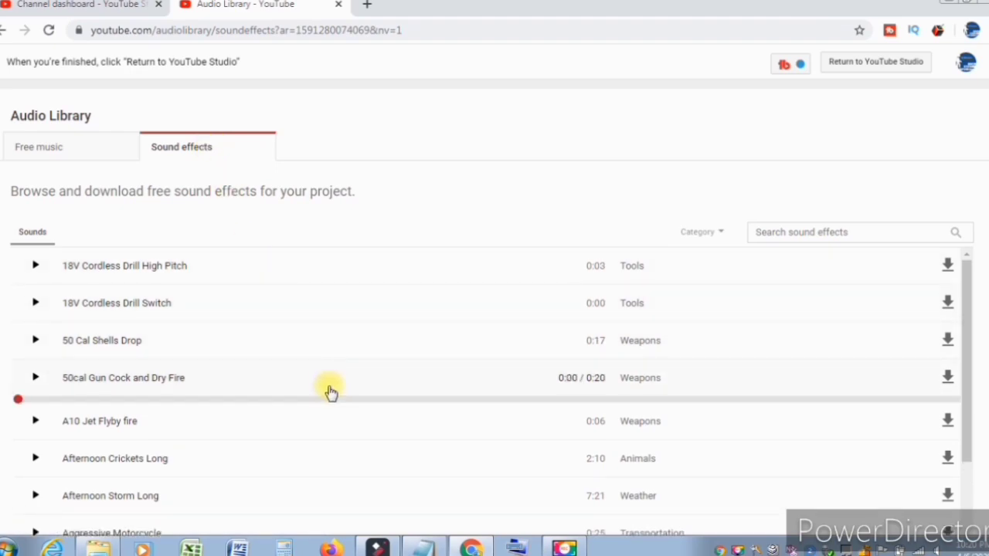
click(479, 397)
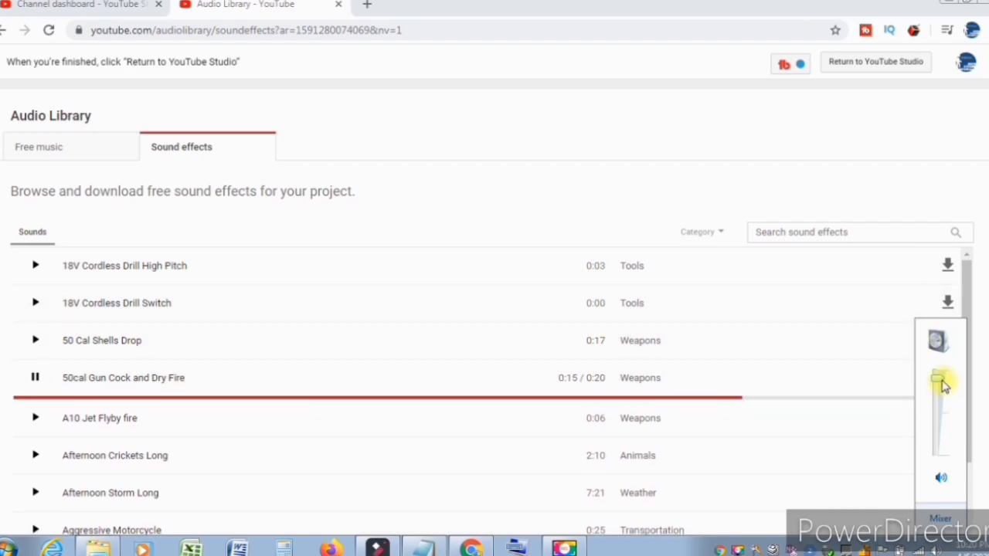
drag(942, 384, 930, 431)
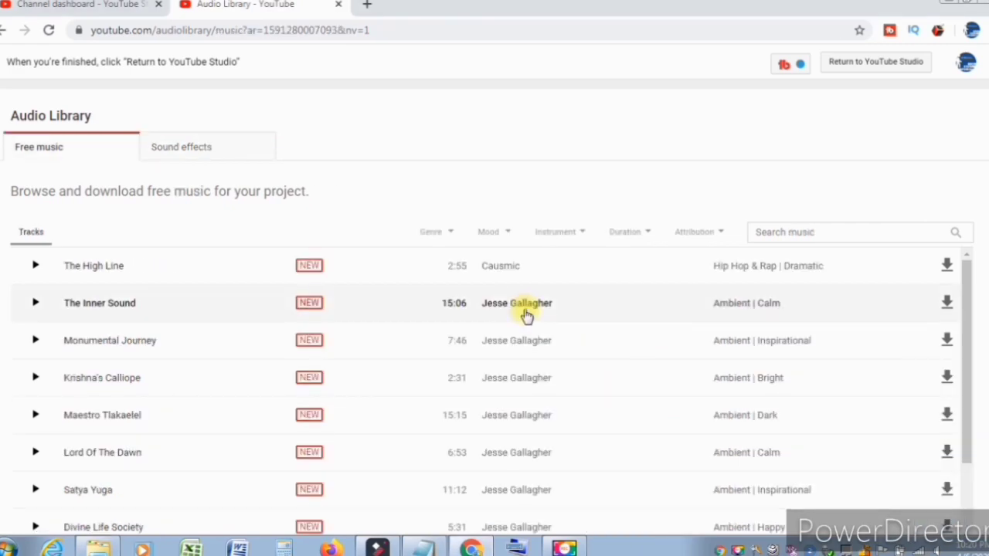
- Download the track The Inner Sound from the free music list of the YouTube Audio Library
click(525, 316)
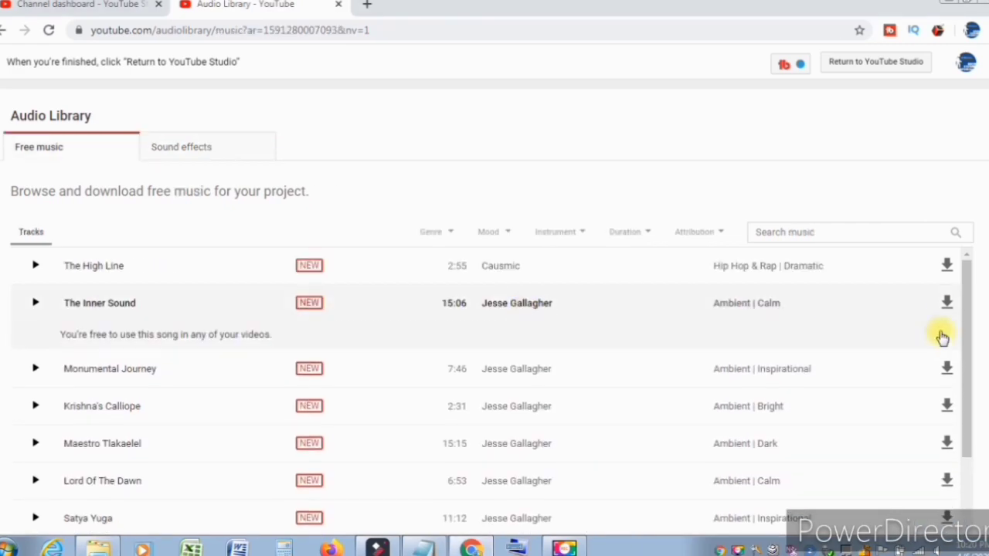
click(948, 306)
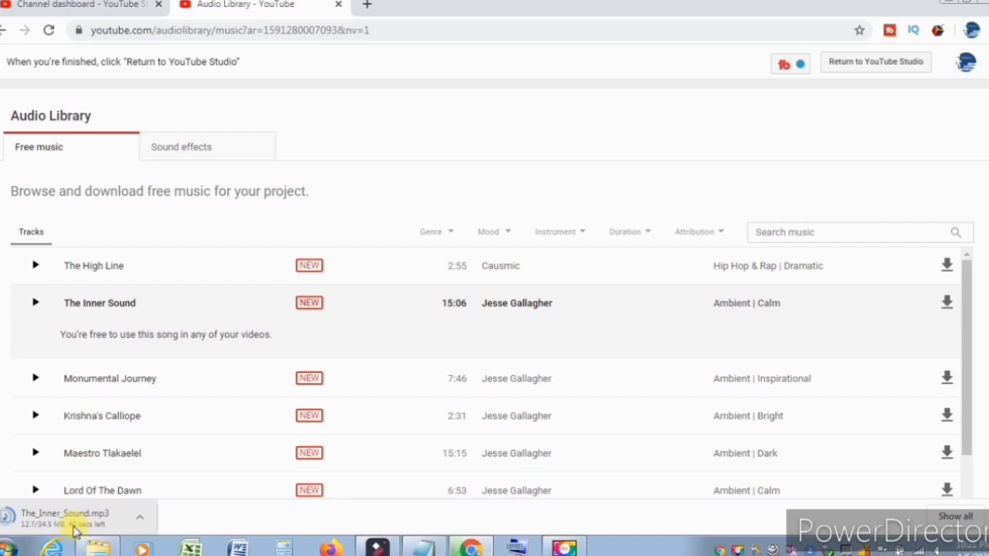
- Switch to the Wondershare Filmora Scrn editor with its empty untitled project
click(379, 549)
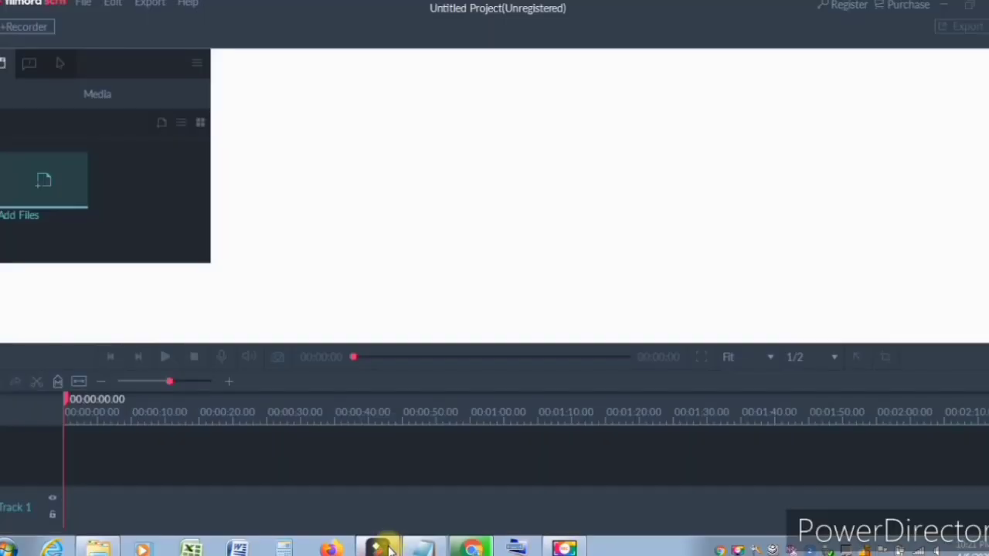
right_click(390, 549)
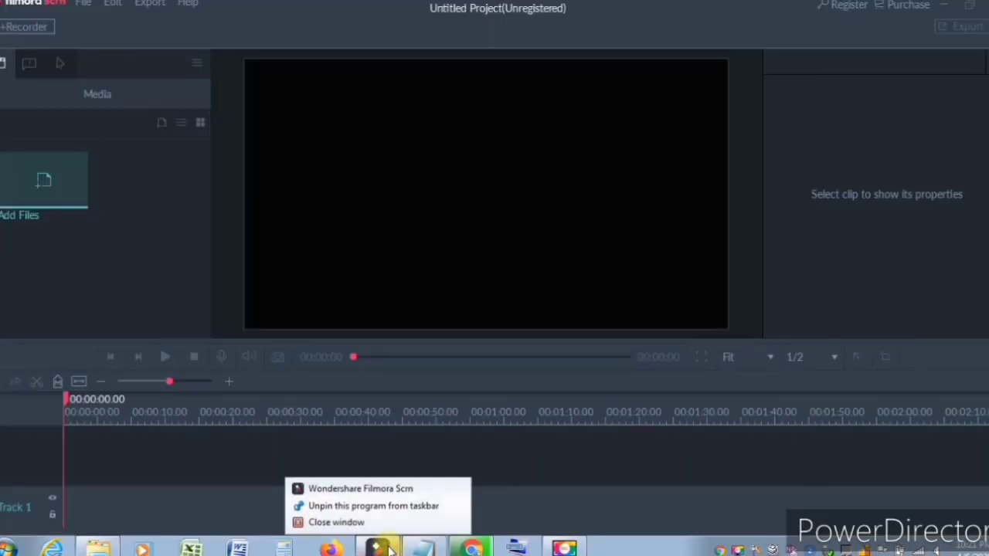
click(699, 468)
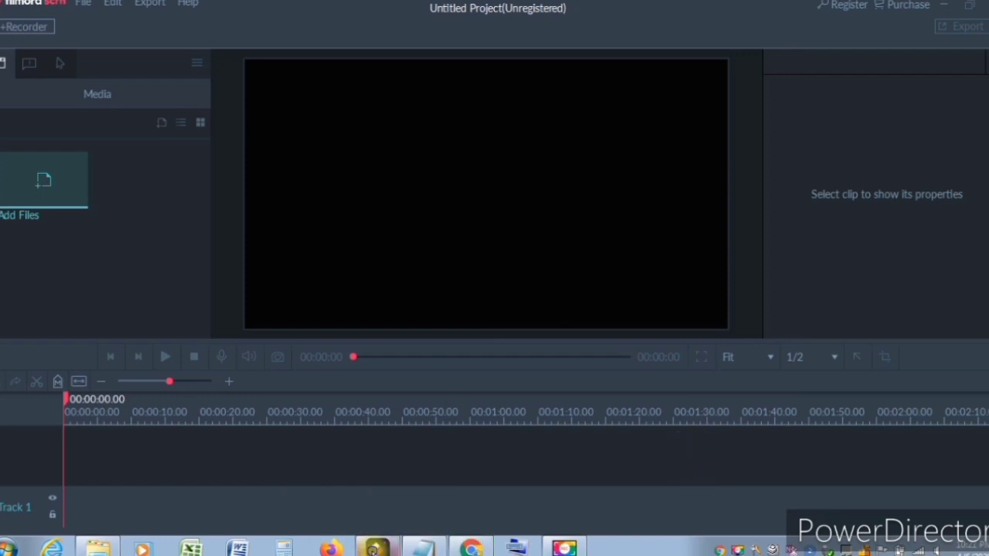
right_click(376, 548)
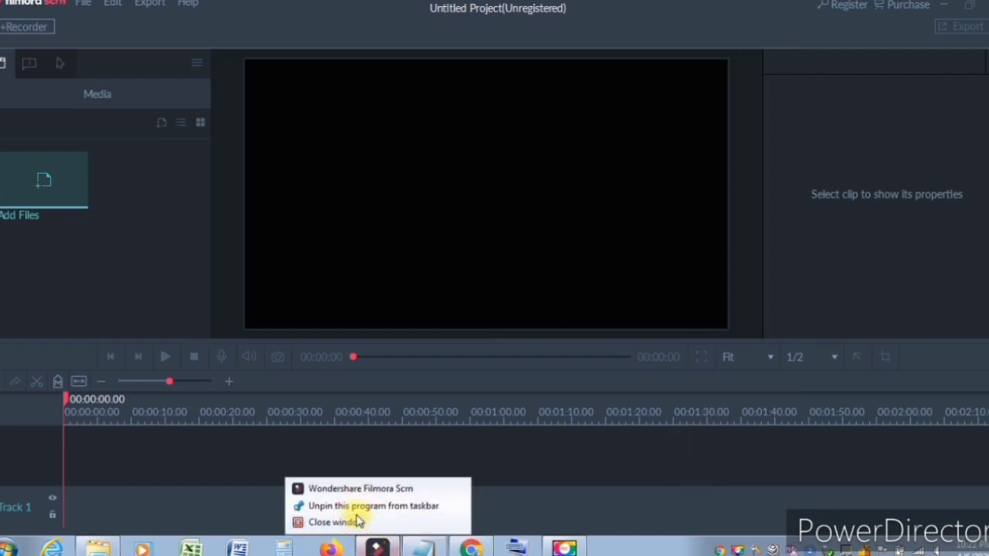
click(355, 522)
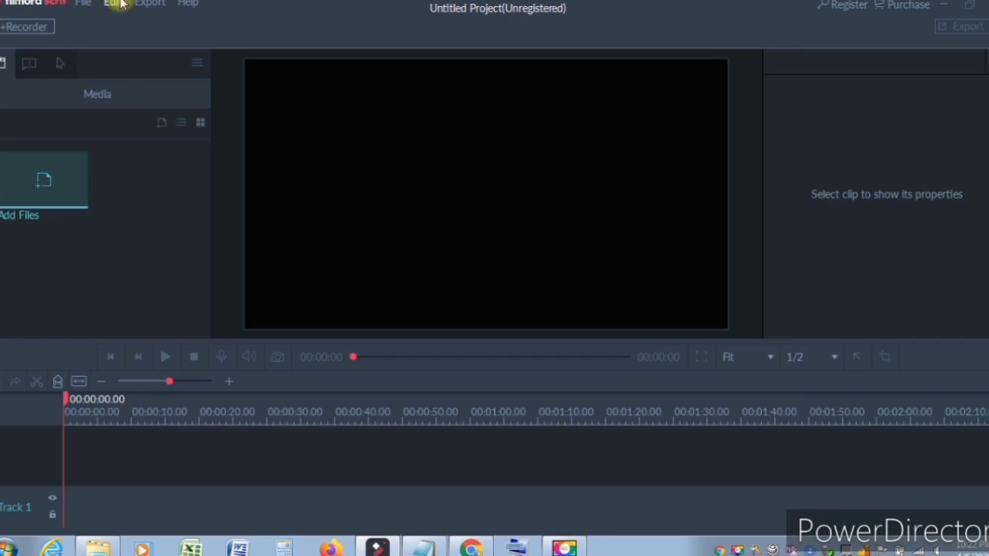
click(81, 5)
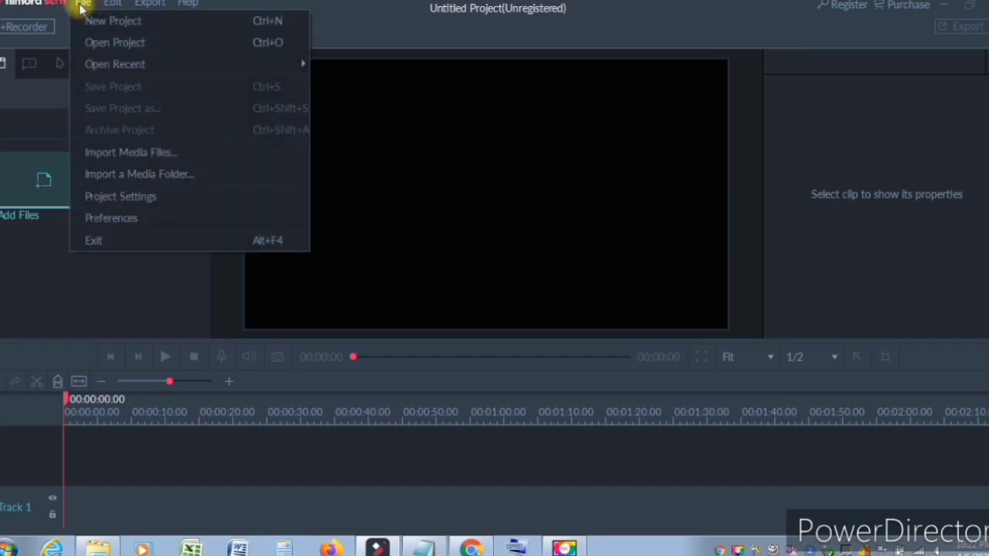
mouse_move(112, 6)
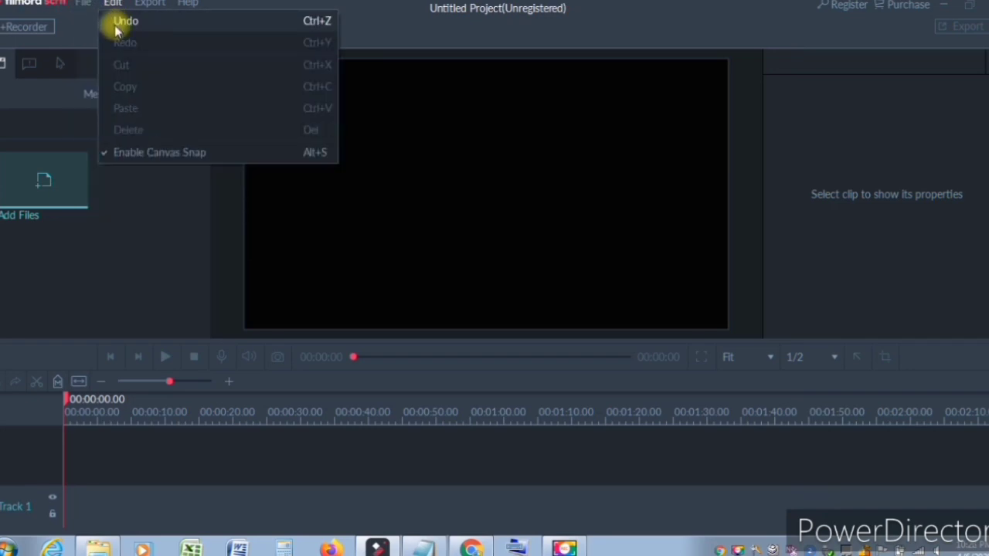
click(115, 23)
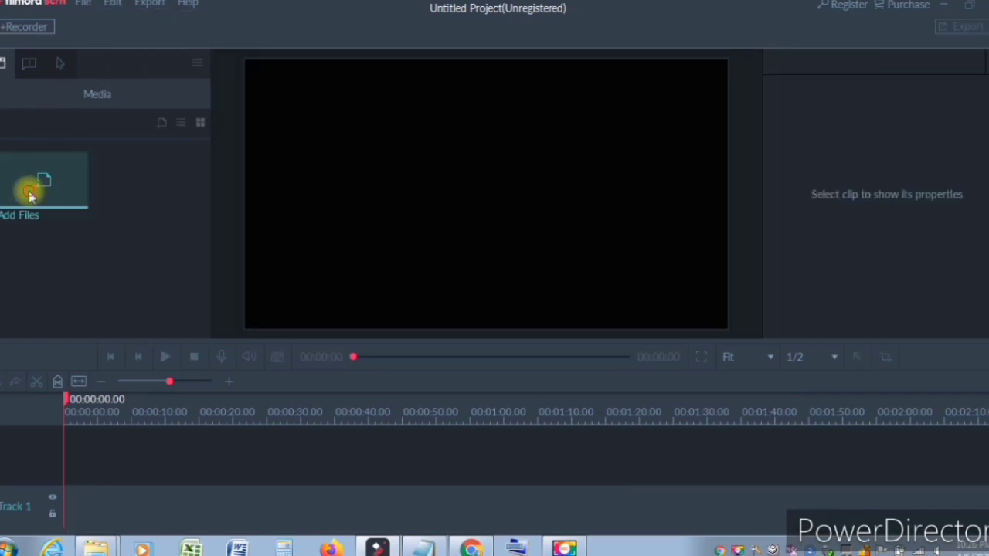
- Bring ScreenRecorderProject3 and ScreenRecorderProject4 from the Movavi Screen Recorder folder into the project and onto the timeline
click(31, 186)
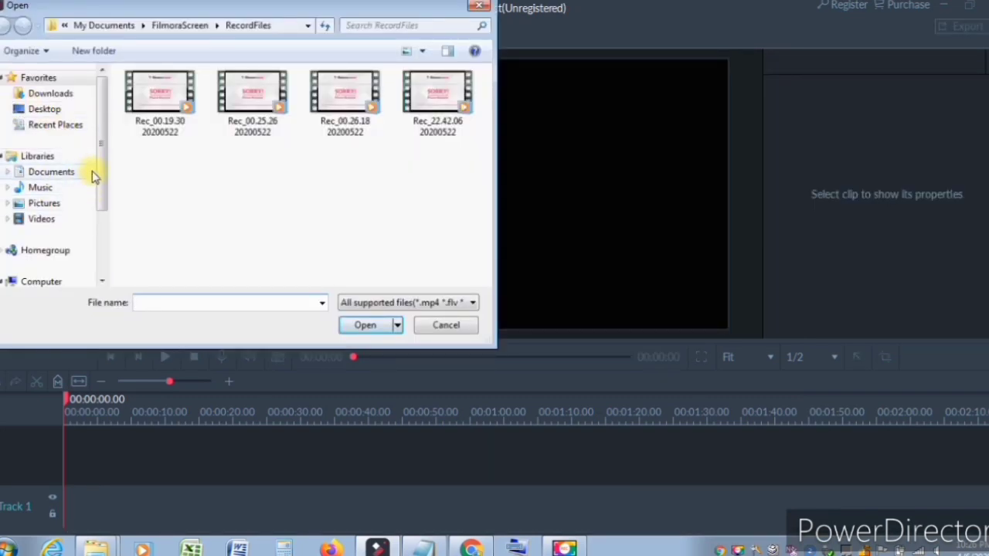
drag(102, 160, 98, 211)
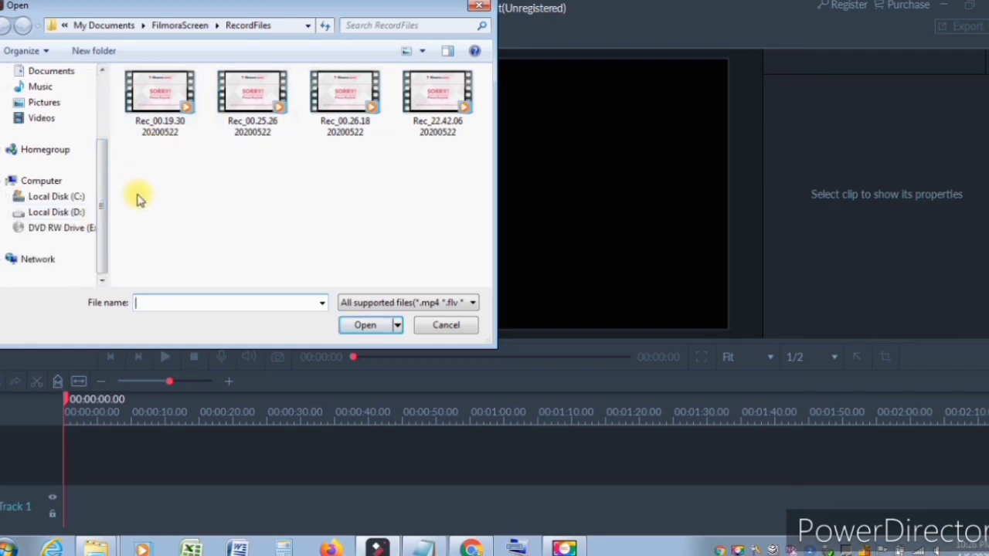
drag(428, 169, 506, 531)
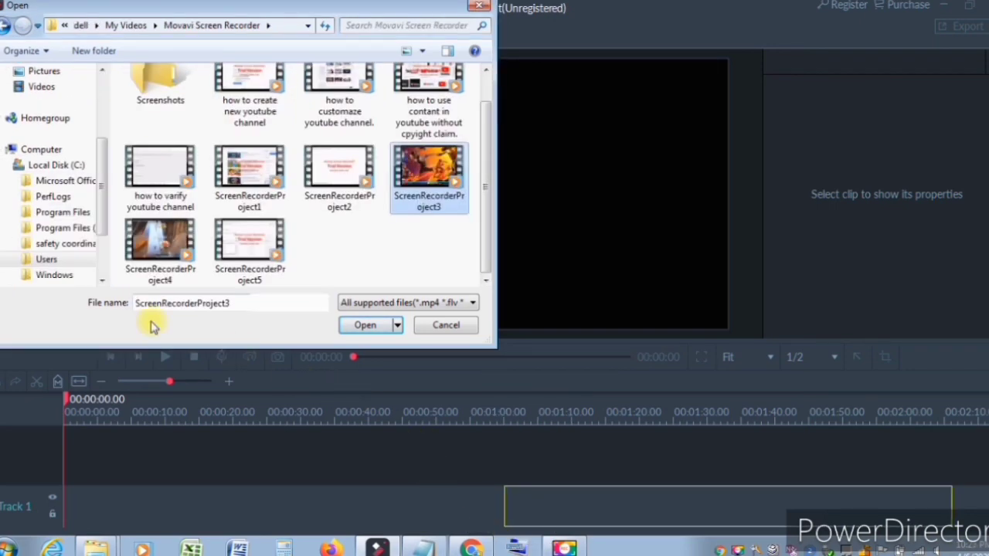
click(160, 241)
drag(160, 241, 224, 467)
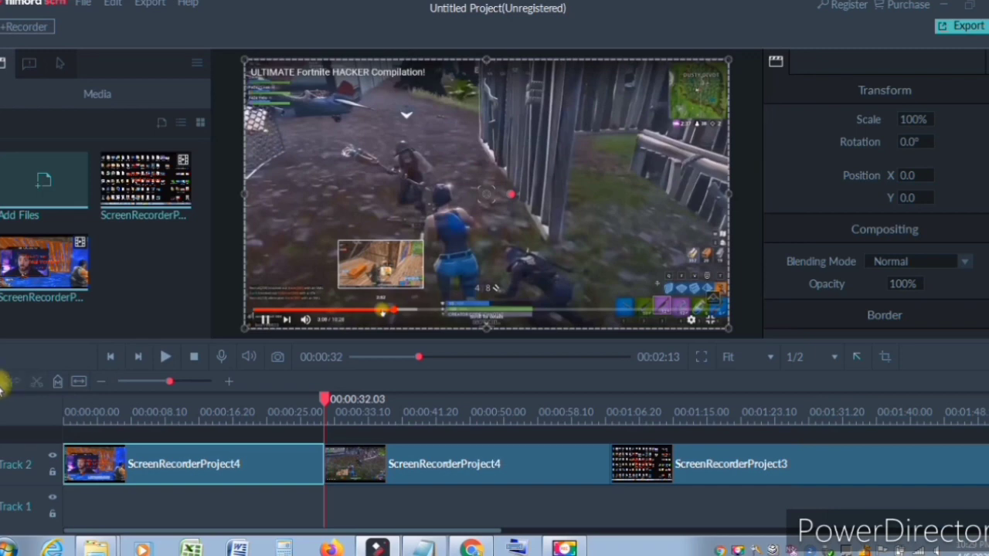
- Delete the first ScreenRecorderProject4 segment on Track 2 and move the remaining ScreenRecorderProject4 segment to the start of the timeline
right_click(130, 464)
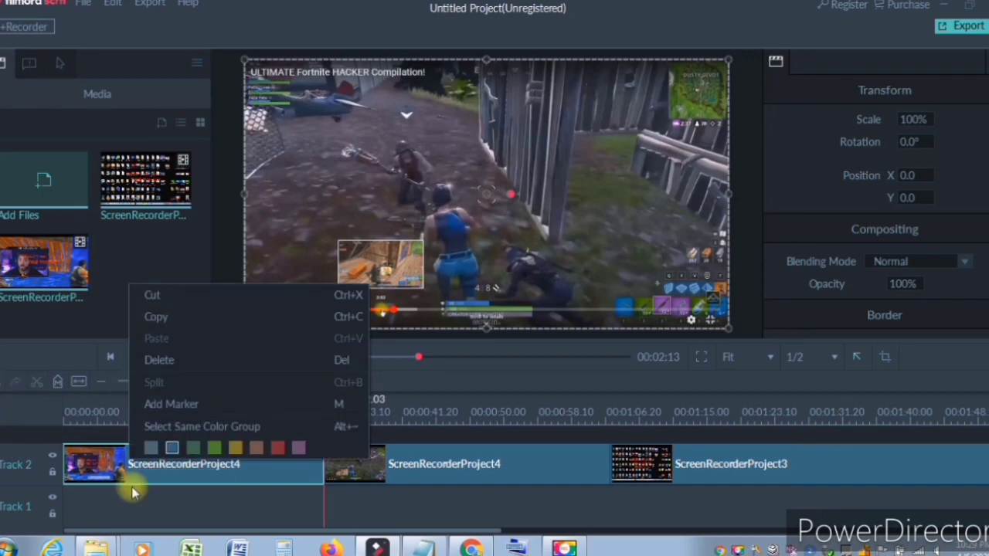
click(160, 360)
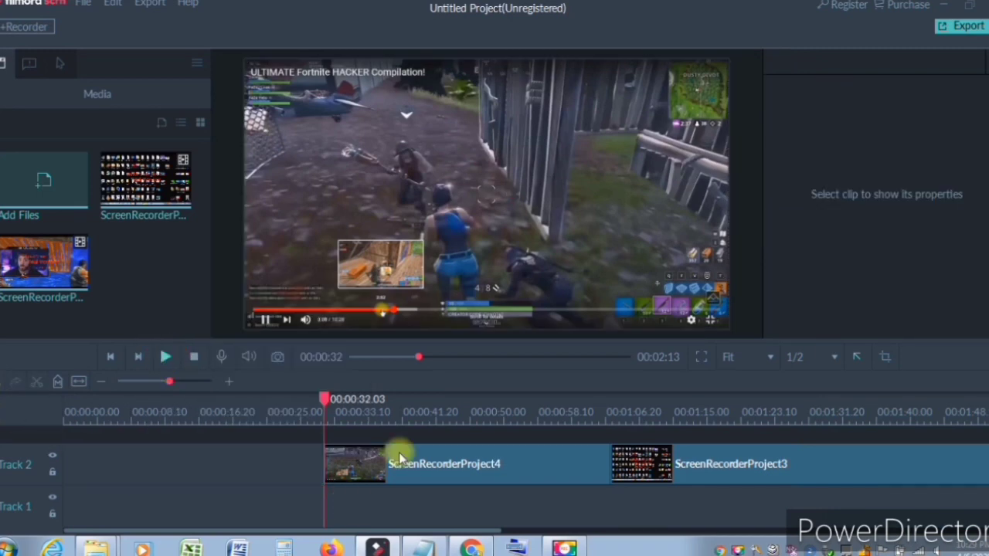
drag(404, 457, 115, 464)
- Cut the ScreenRecorderProject4 clip into segments, with the last split at 00:00:26.10, and delete the segment after that point
click(116, 401)
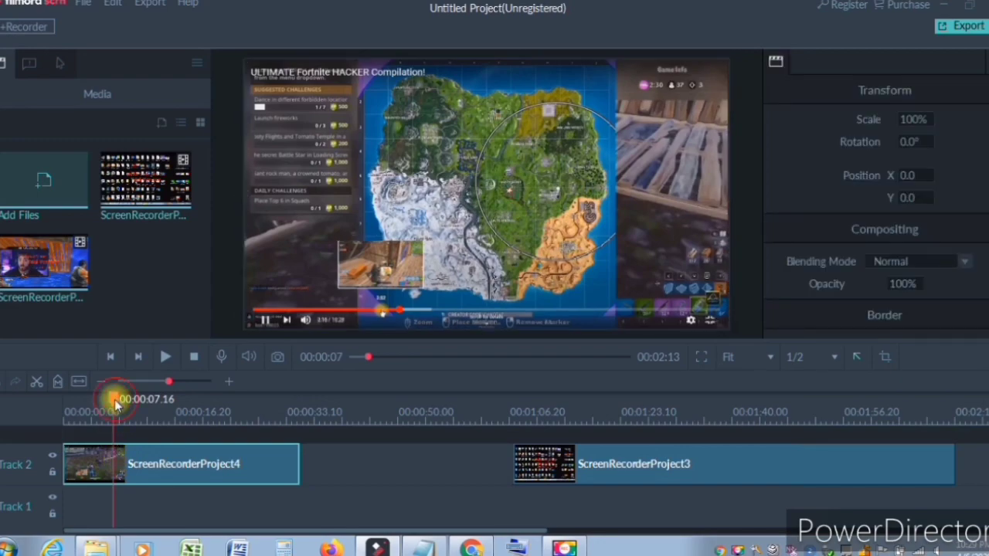
drag(115, 401, 239, 400)
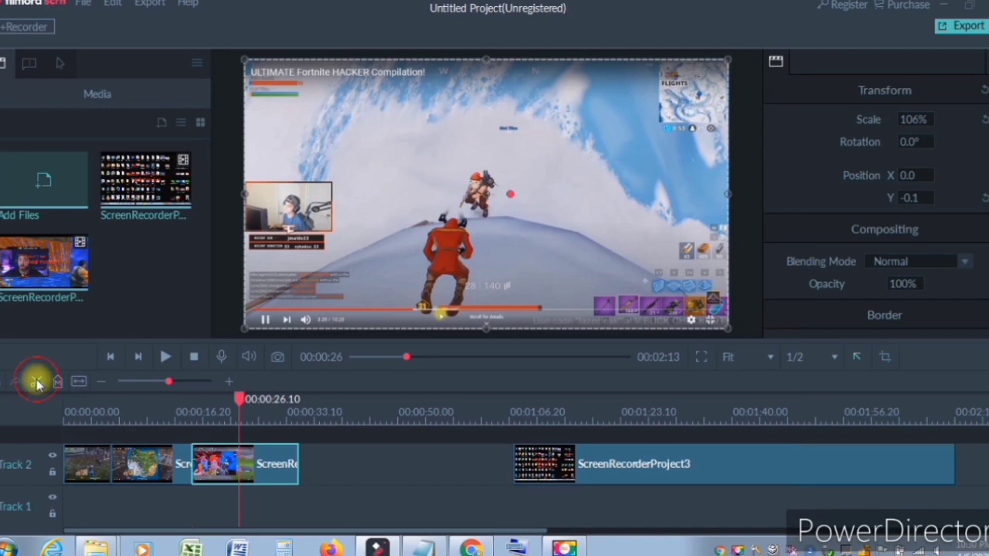
click(37, 384)
right_click(276, 467)
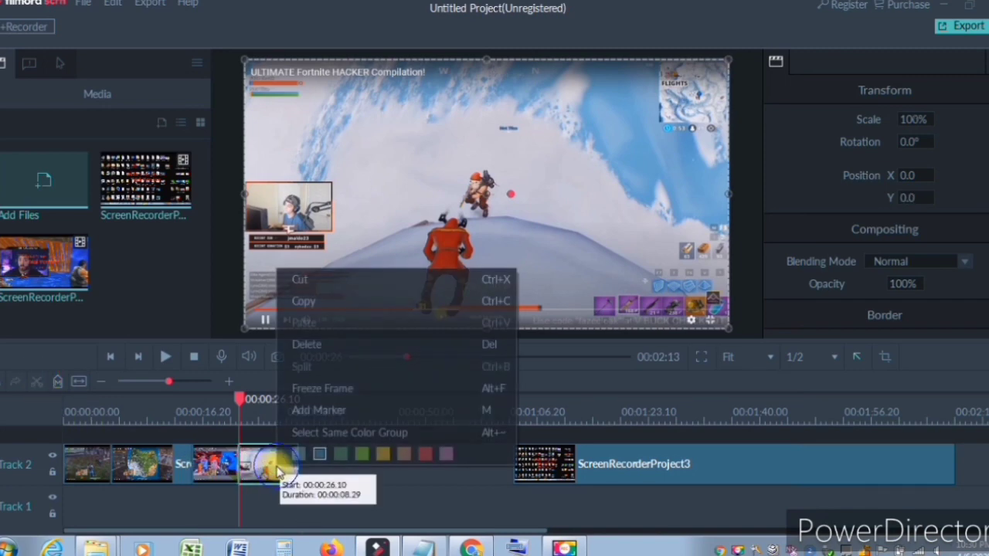
click(320, 344)
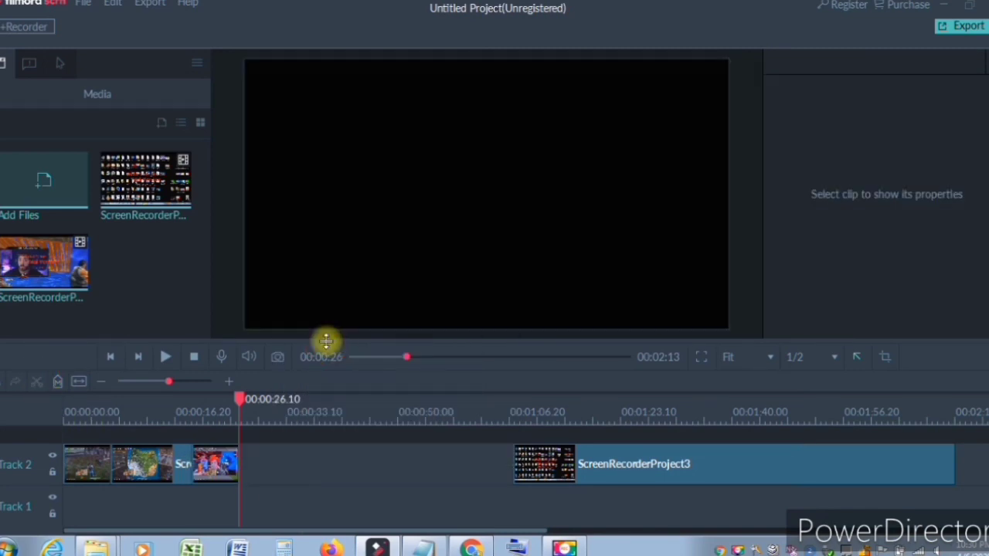
- Delete the map segment from the middle of ScreenRecorderProject4, close the gap and play the result from the start
right_click(158, 466)
click(167, 389)
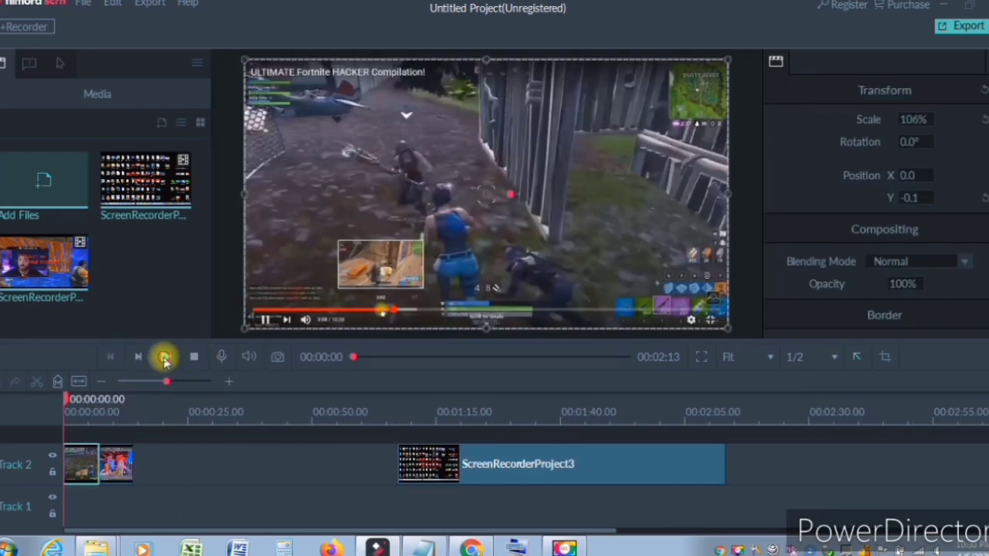
click(165, 357)
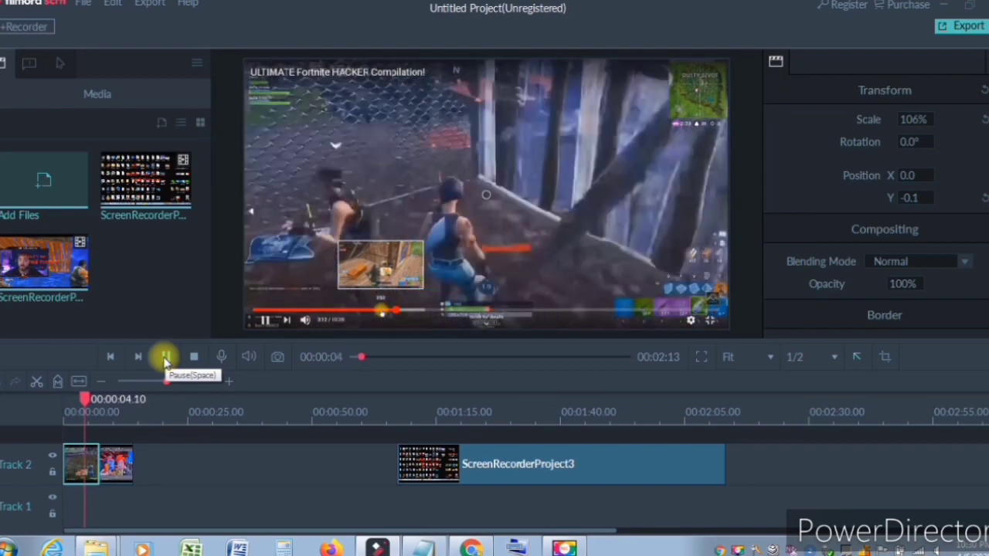
- Scrub through ScreenRecorderProject3, placed directly after the first clips, and trim it down to three short segments
click(207, 418)
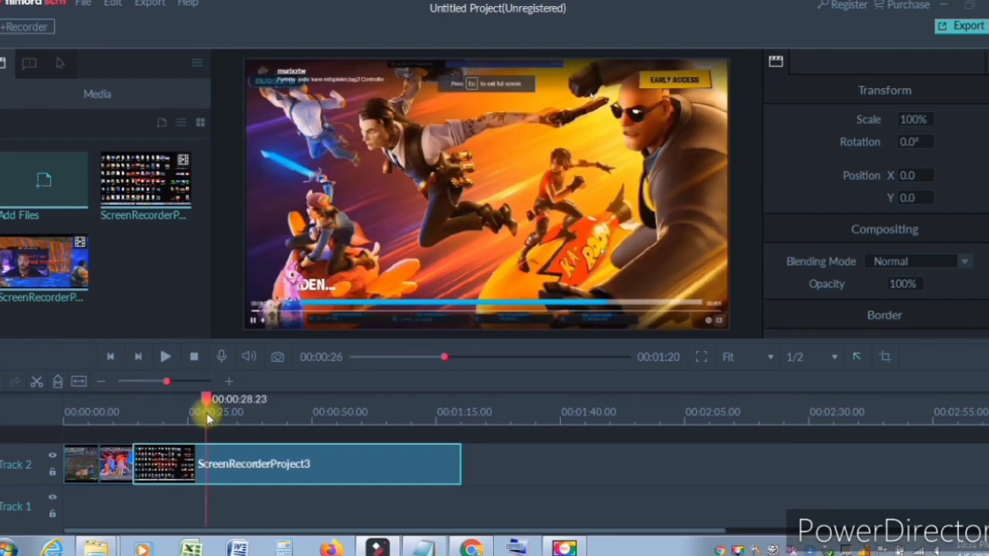
drag(207, 418, 329, 413)
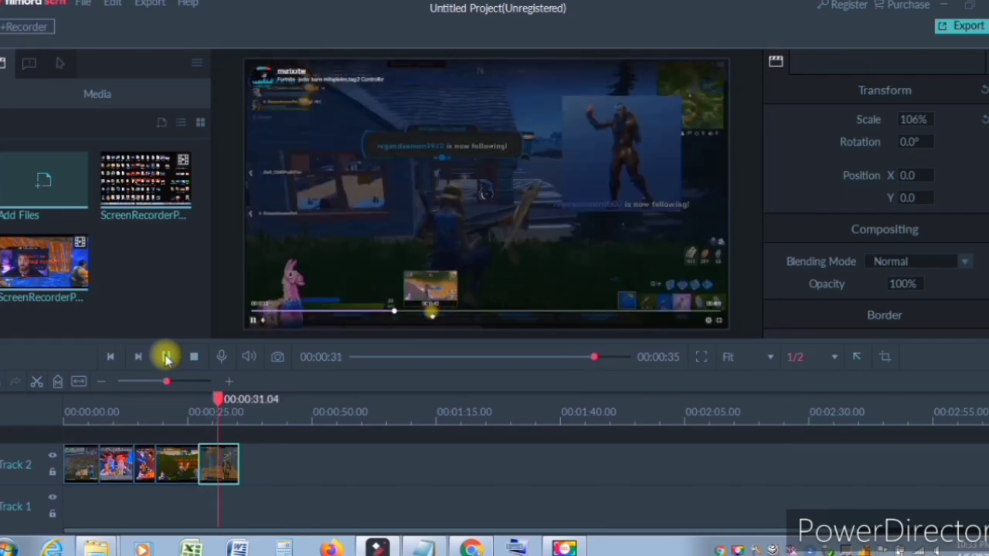
- Play the whole edited sequence of five segments from the beginning, then return the playhead to 00:00:02.17
click(194, 357)
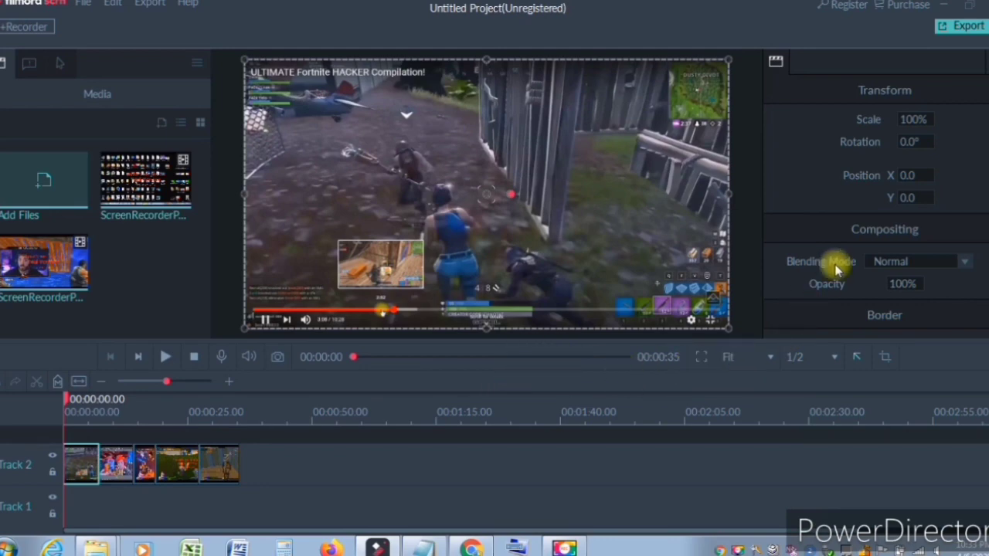
click(166, 356)
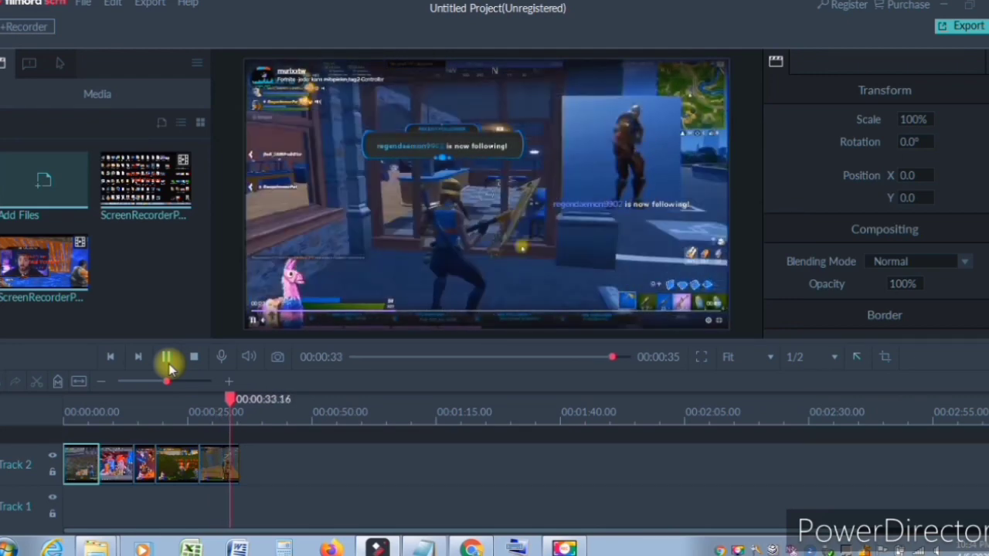
click(77, 402)
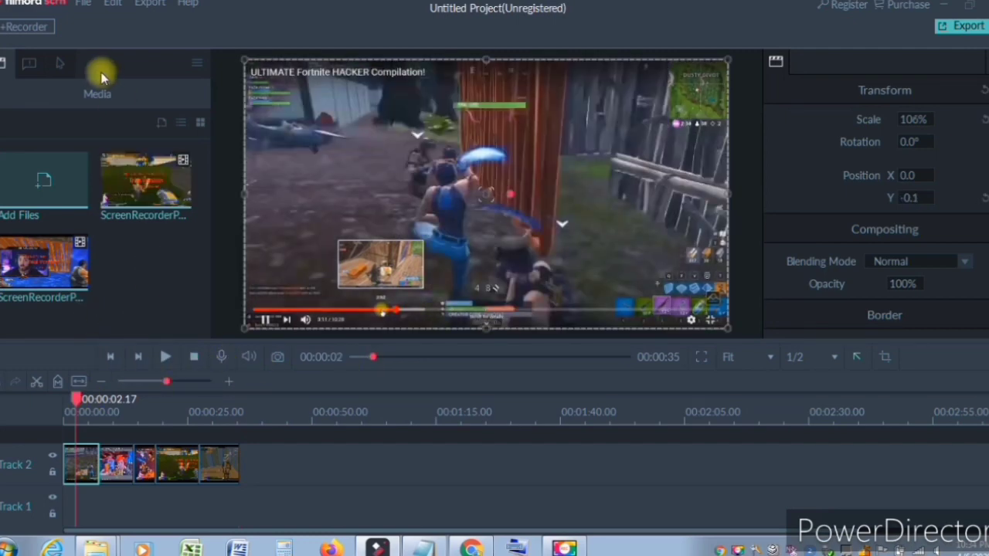
click(182, 125)
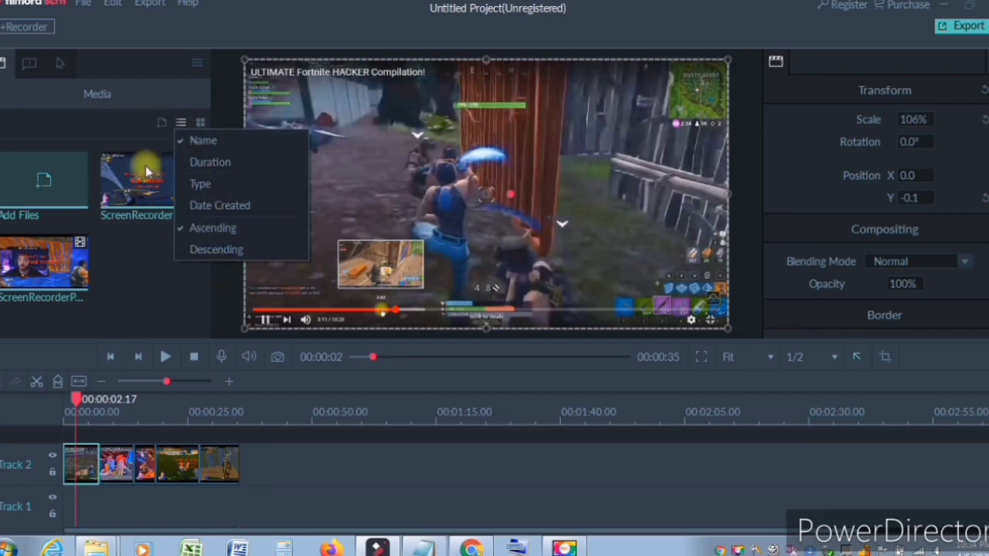
click(201, 66)
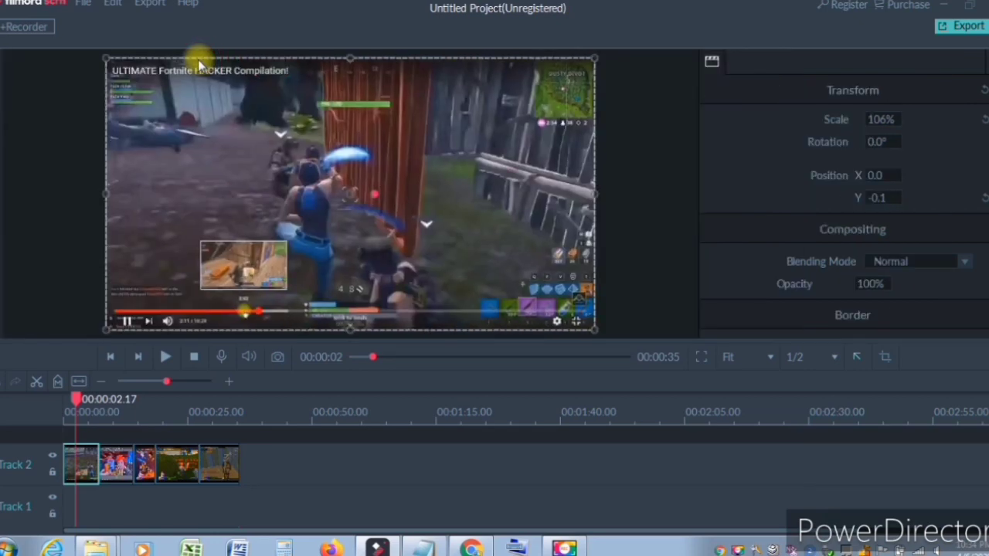
click(198, 59)
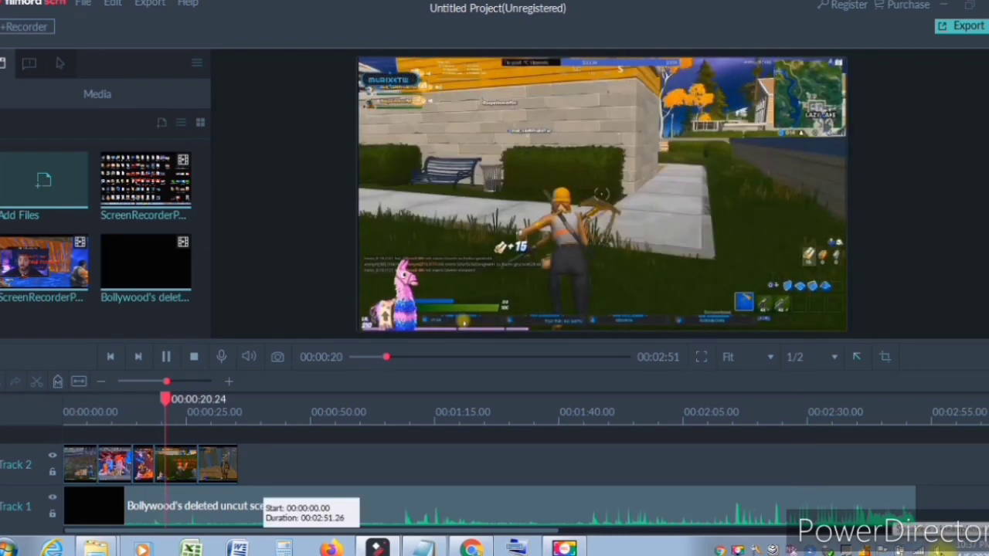
- Cut the Bollywood clip on Track 1 at 00:00:35.09, where the video segments end, and delete the part after it
click(938, 549)
drag(938, 456, 967, 429)
right_click(367, 502)
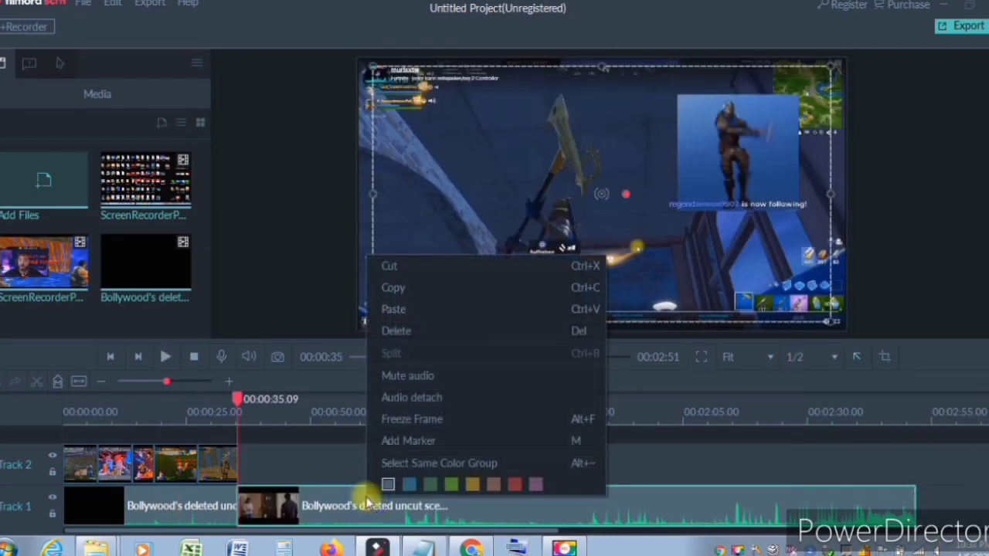
click(417, 334)
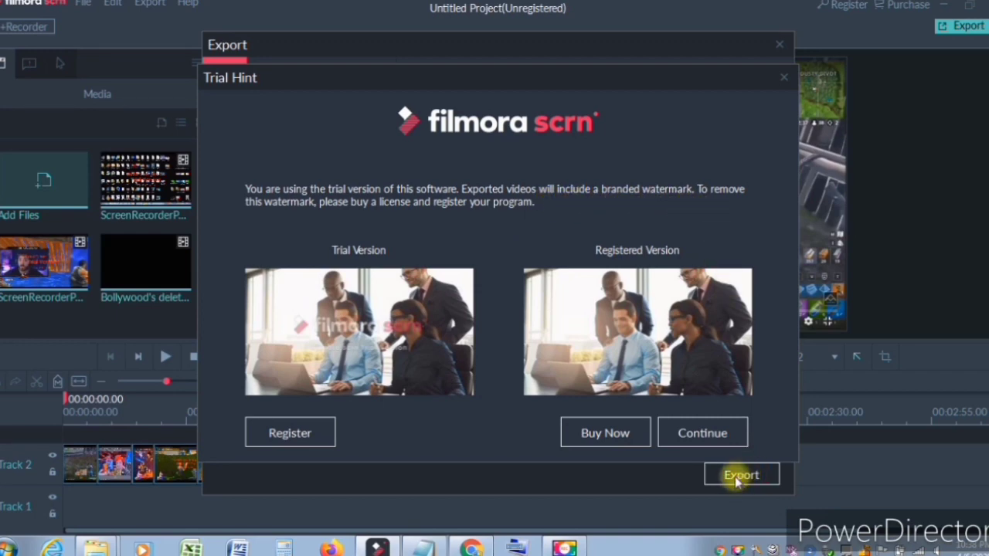
- Export the compilation as the MP4 file My Project with H264, 1368*768, 30 fps and 4000 kbps, accepting the trial watermark
click(690, 433)
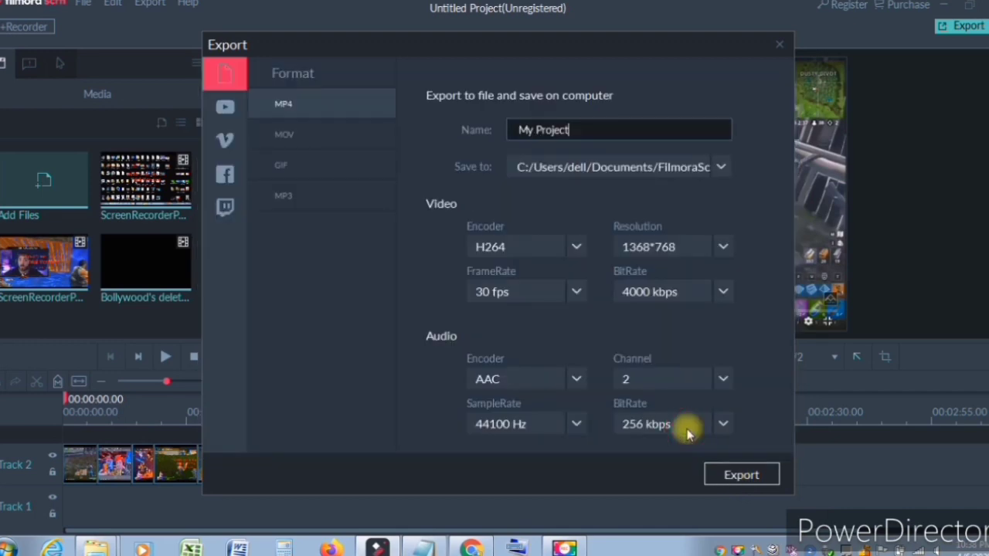
click(742, 476)
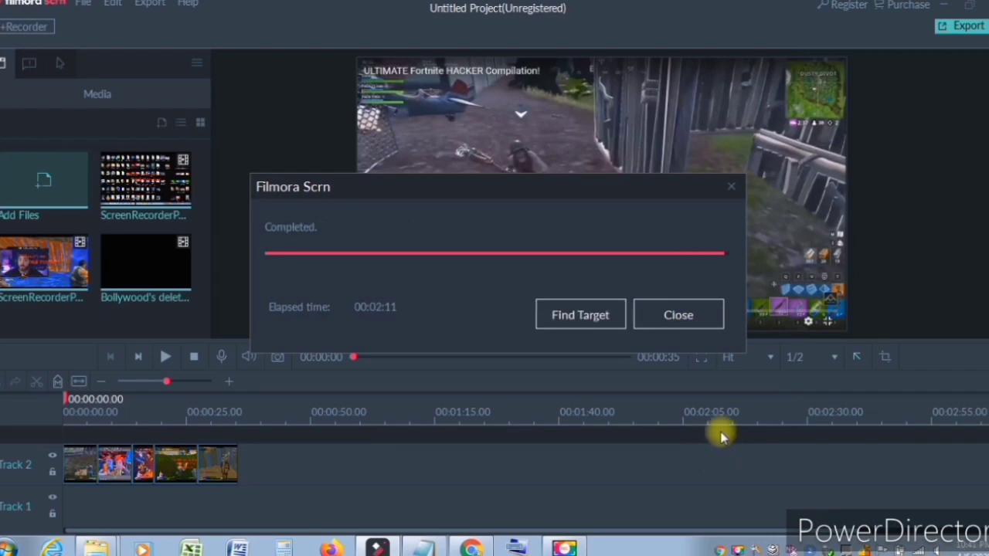
click(686, 316)
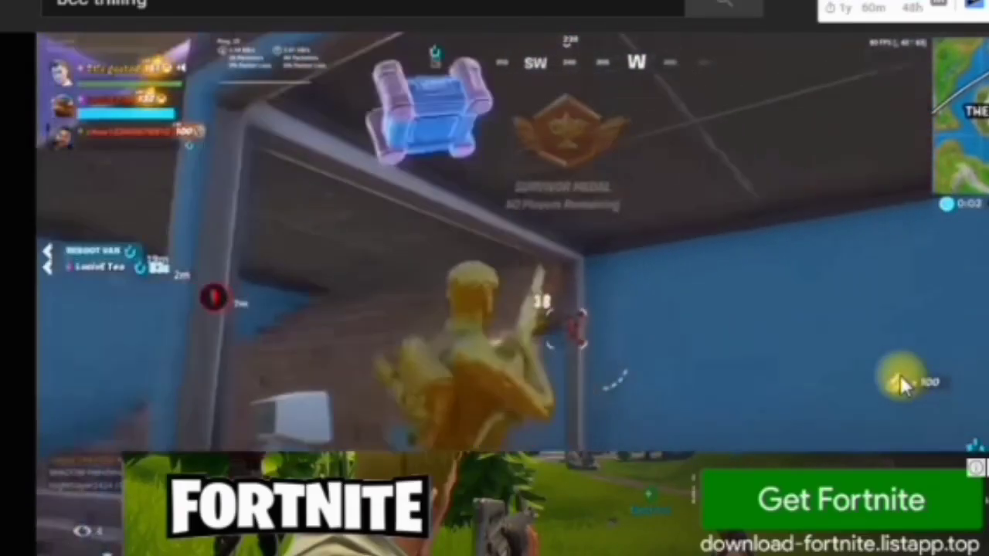
- Switch to YouTube in the browser and copy the address of the Fortnite video found under "fortnite rage kid"
scroll(718, 347, down, 7)
scroll(718, 340, up, 7)
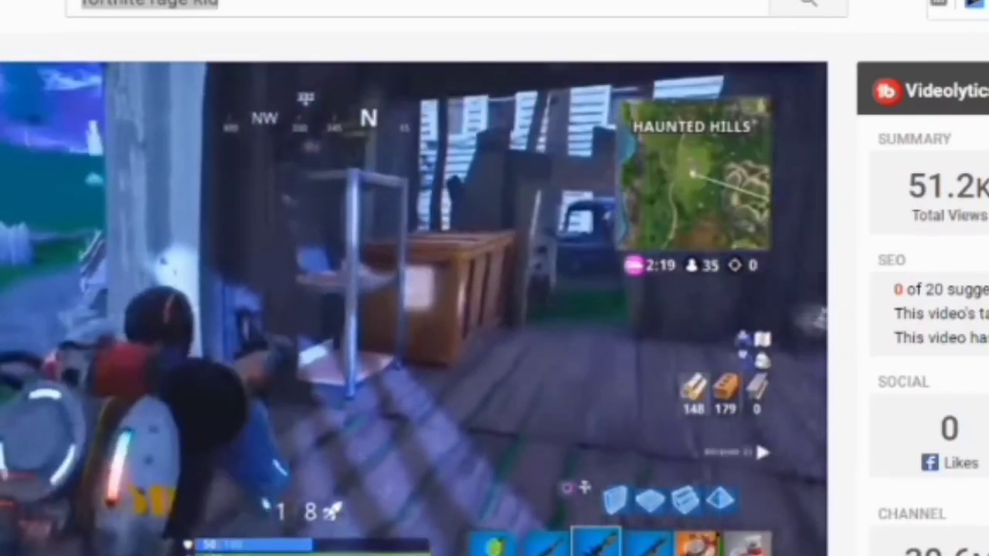
key(shift+F10)
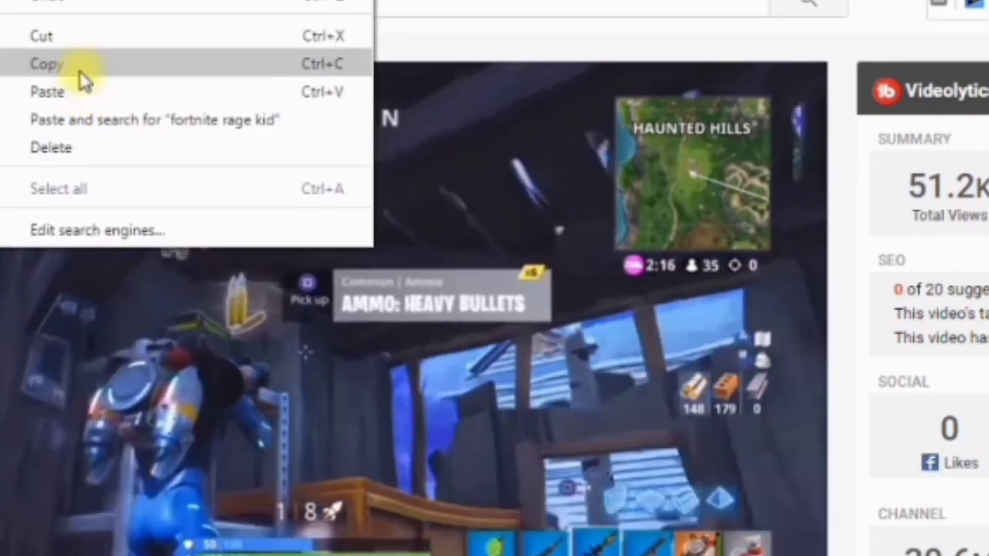
click(77, 66)
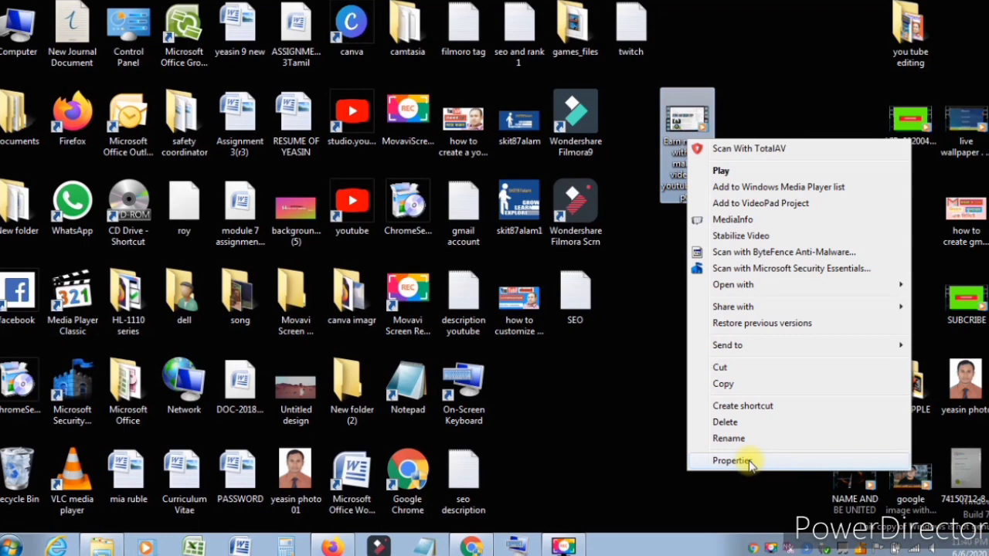
- Examine the general and detailed file properties of the desktop video "Earn money without making video on youtube._720p01", including its title field
click(749, 461)
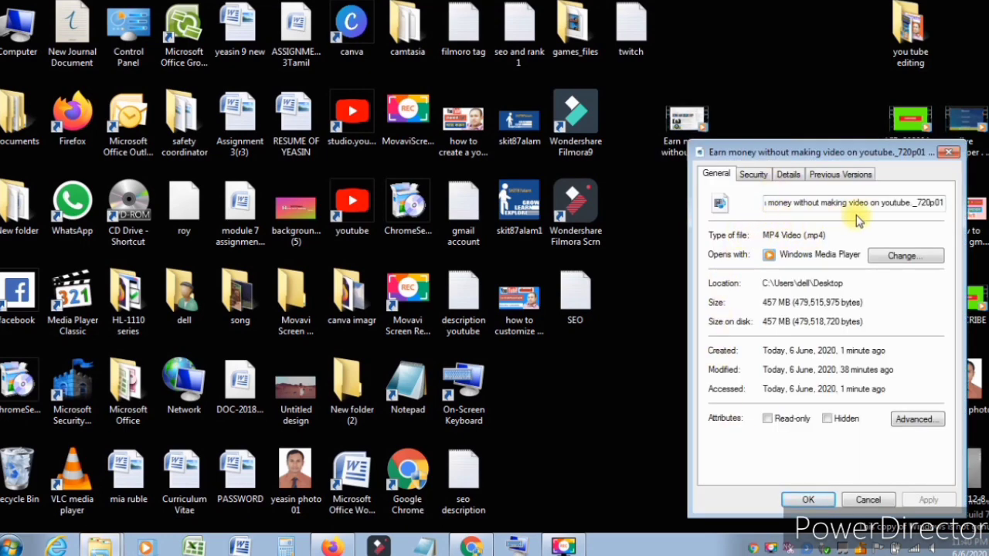
key(Escape)
right_click(690, 129)
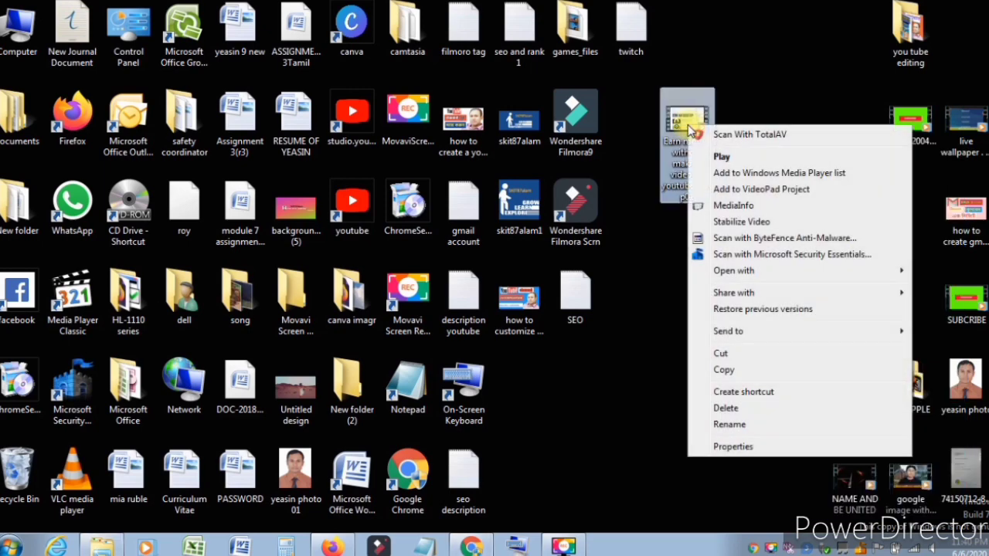
click(734, 447)
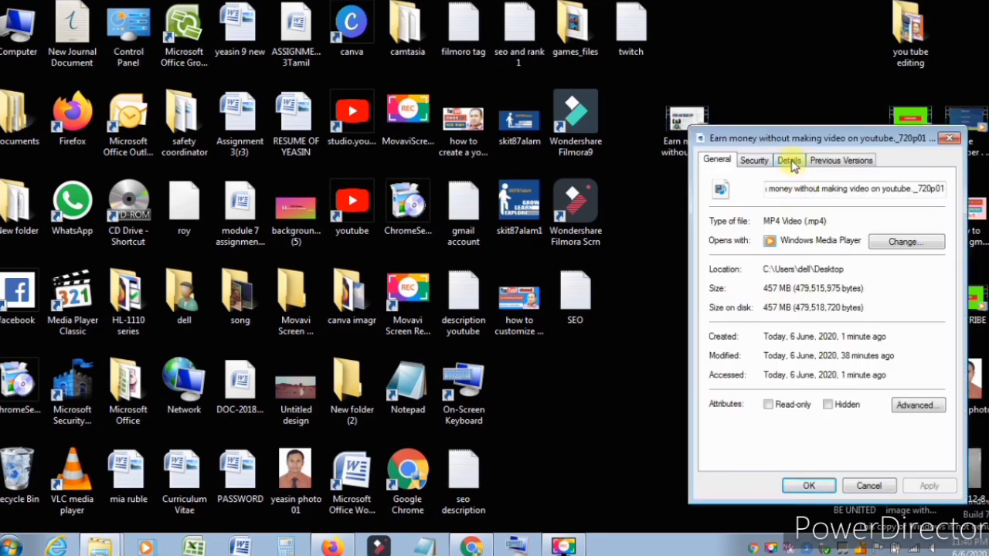
click(790, 160)
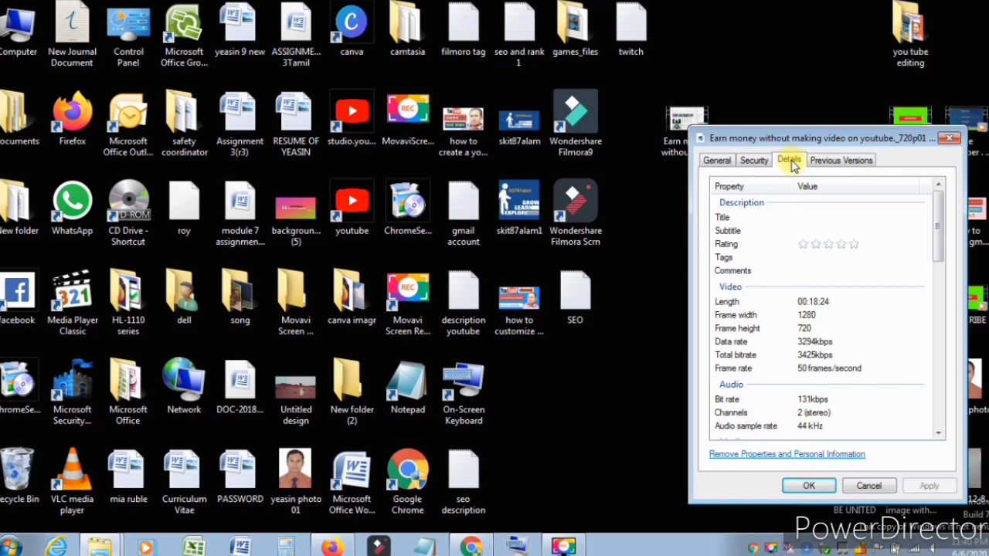
click(793, 219)
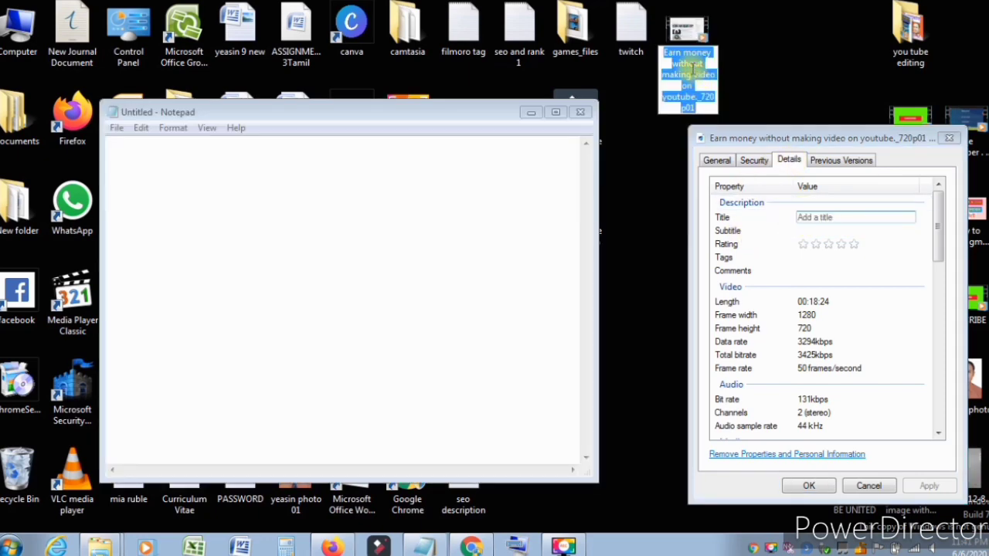
- Copy the desktop video's file name and paste it into the blank Notepad document
right_click(693, 70)
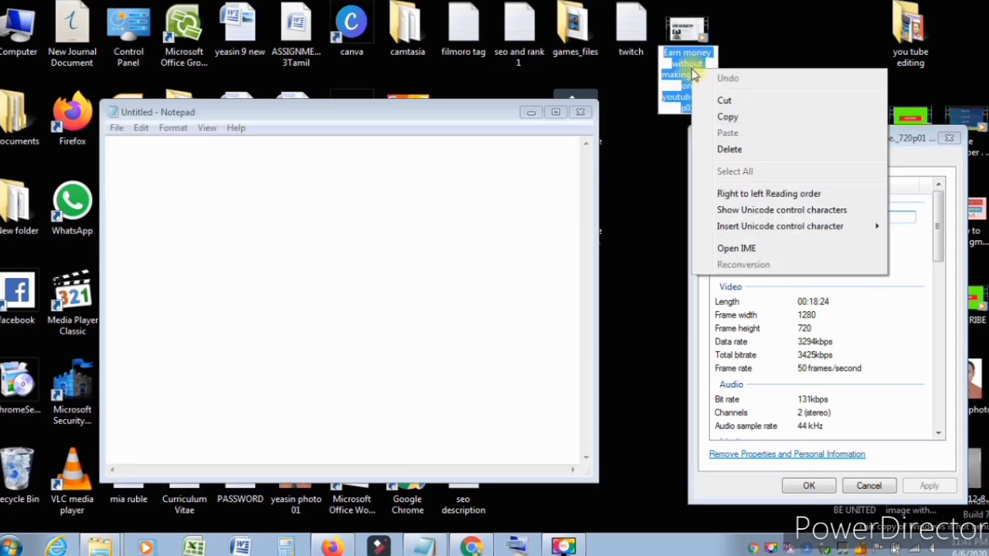
click(728, 116)
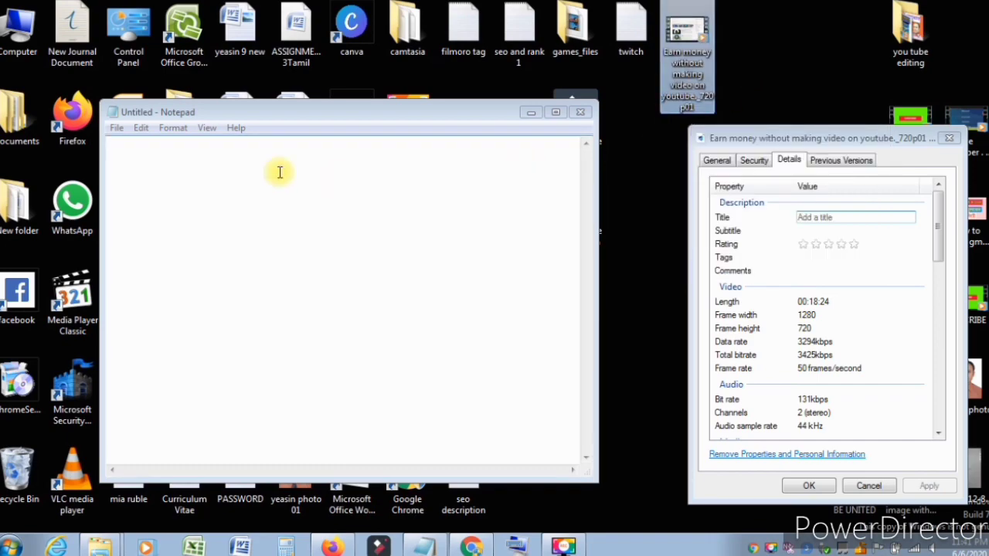
click(151, 177)
right_click(152, 177)
click(188, 239)
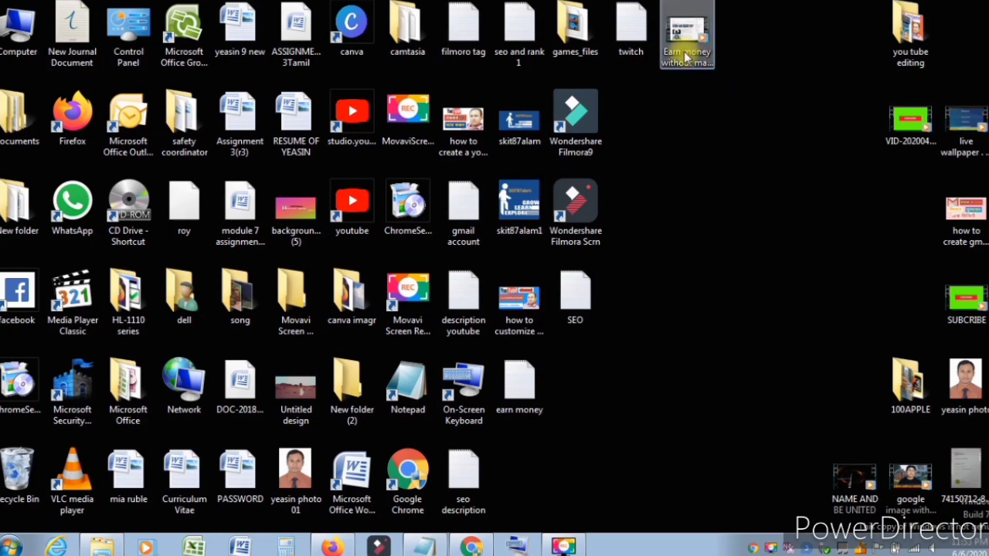
- Reopen the video's detailed properties and append "bangla" to the first tag and the title line in the earn money note
right_click(684, 48)
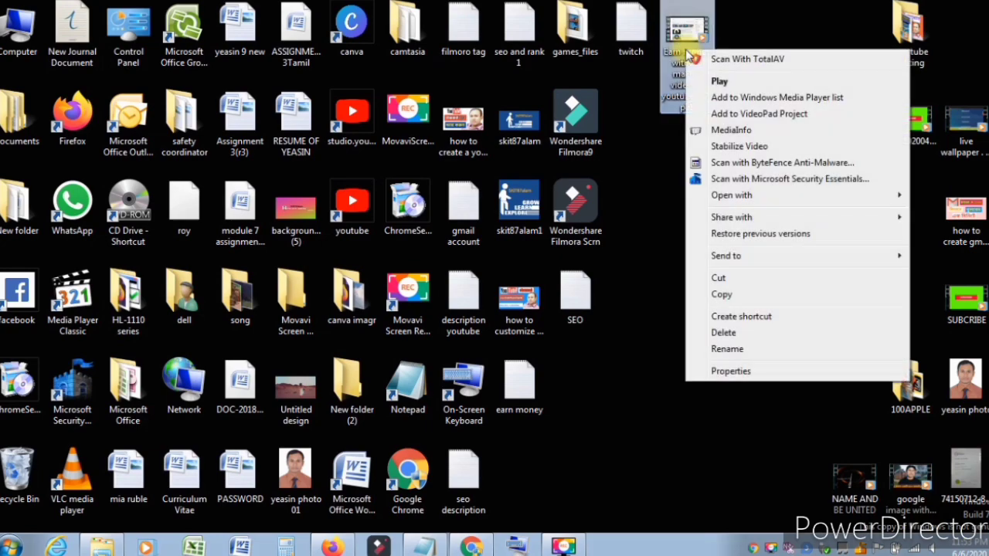
click(731, 371)
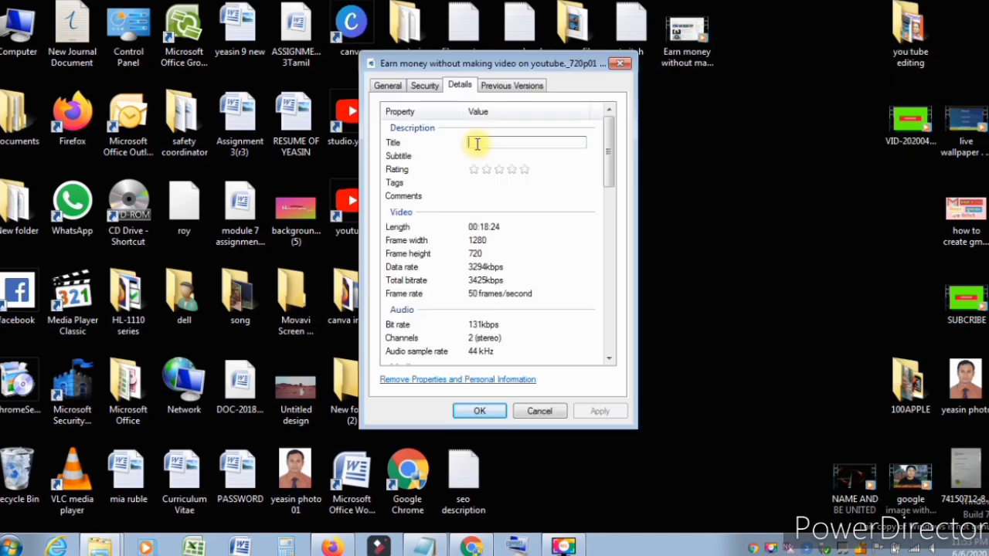
click(428, 550)
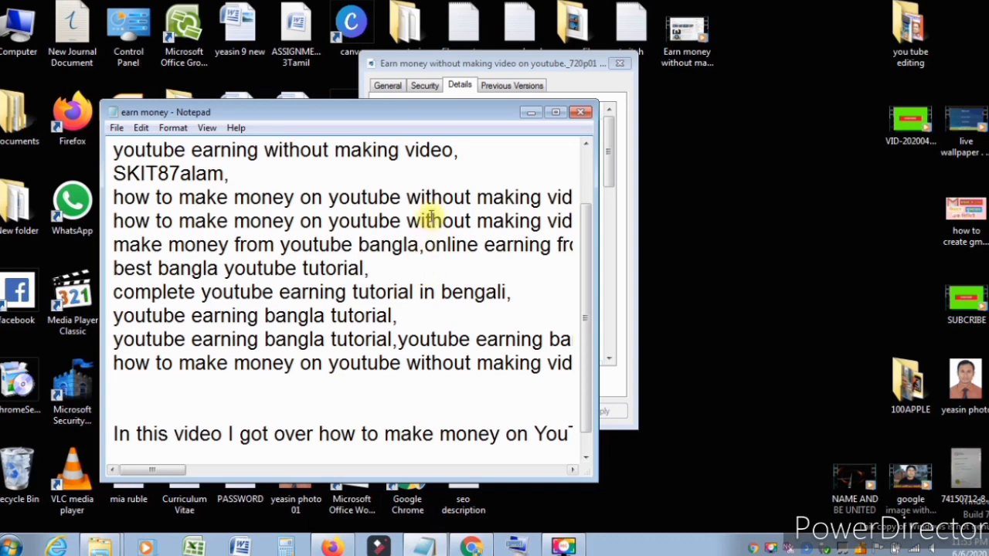
click(456, 152)
mouse_move(456, 150)
mouse_down()
mouse_move(364, 150)
mouse_move(470, 161)
mouse_move(467, 151)
mouse_up()
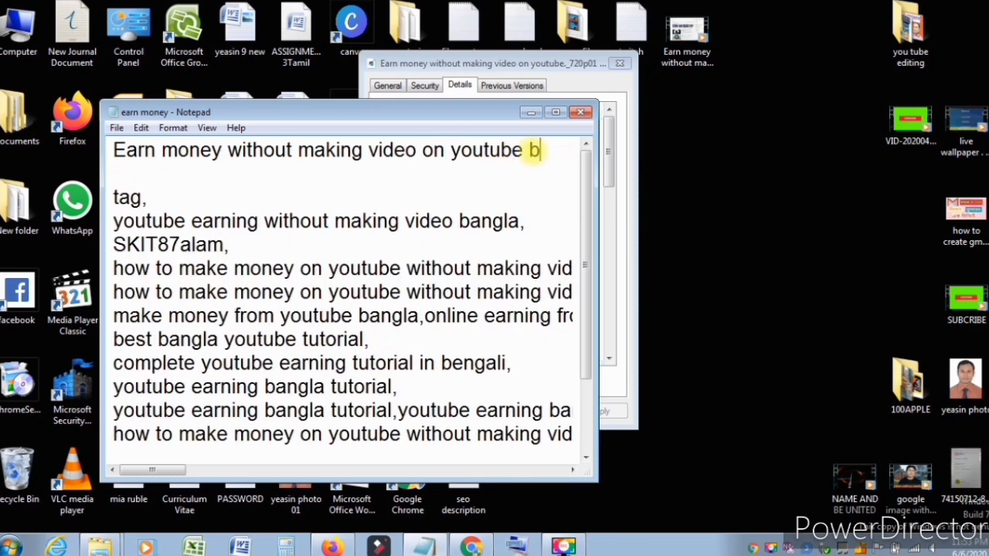
text(angla)
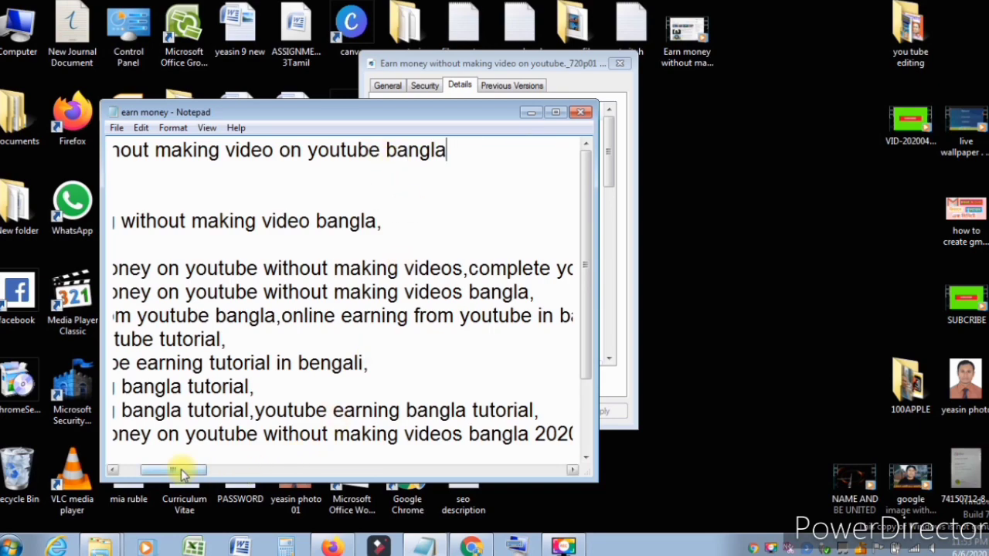
- Copy "Earn money without making video on youtube bangla" from the note into the video's Title property
key(shift+Home)
click(533, 114)
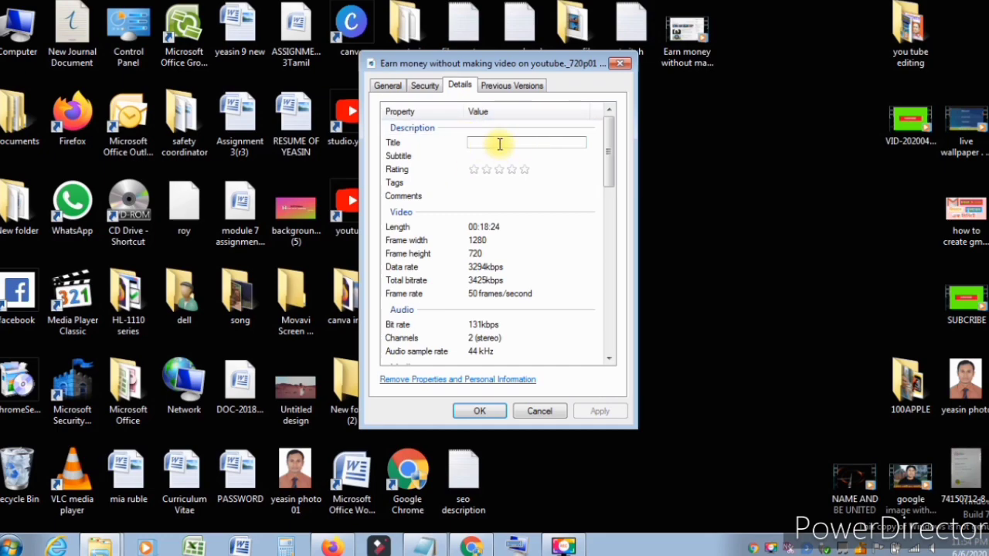
right_click(500, 144)
click(539, 209)
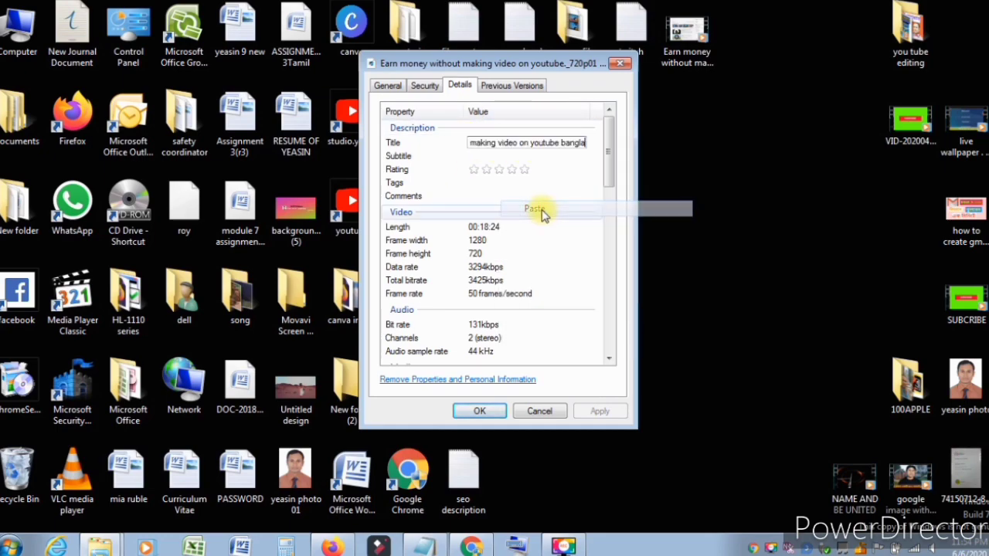
- Paste the same text as the video's Subtitle and set its rating to five stars
click(490, 156)
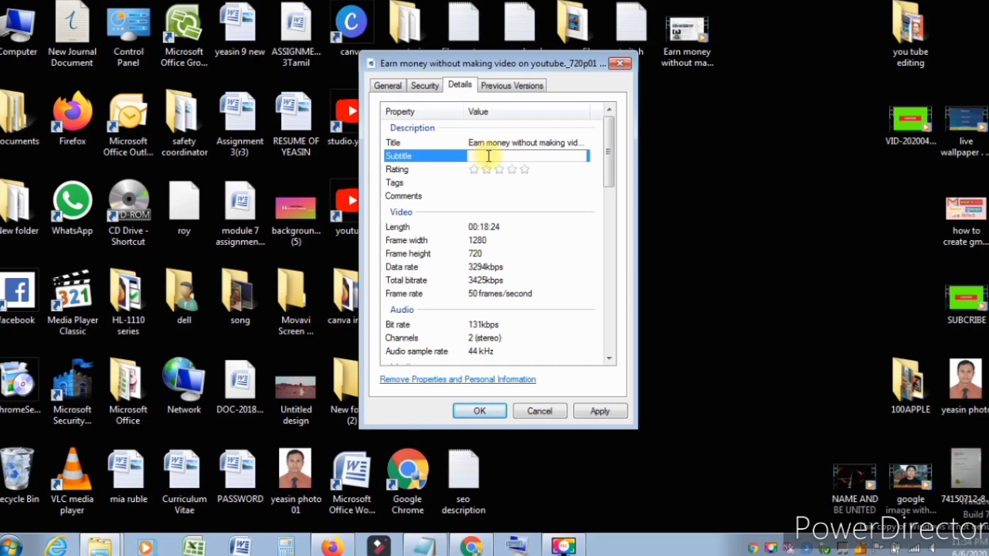
key(ctrl+v)
click(525, 169)
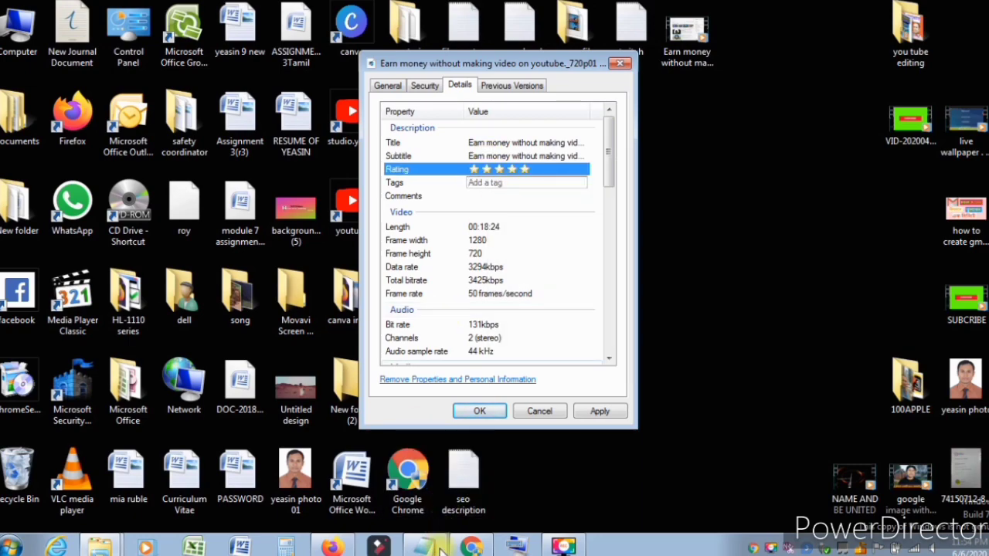
- Copy all lines listed under "tag" in the earn money note, without the description paragraph, into the video's Tags property
click(423, 547)
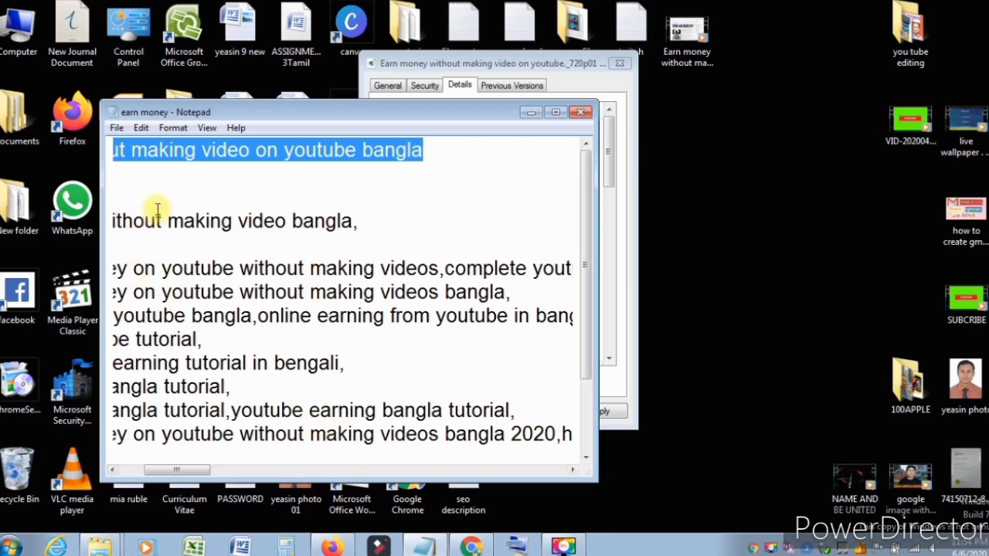
click(222, 186)
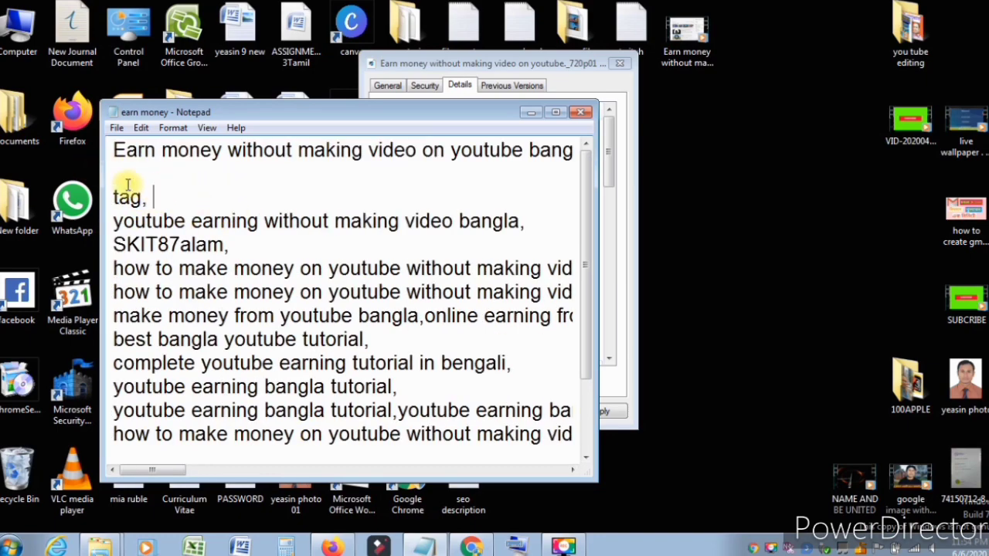
drag(111, 222, 353, 471)
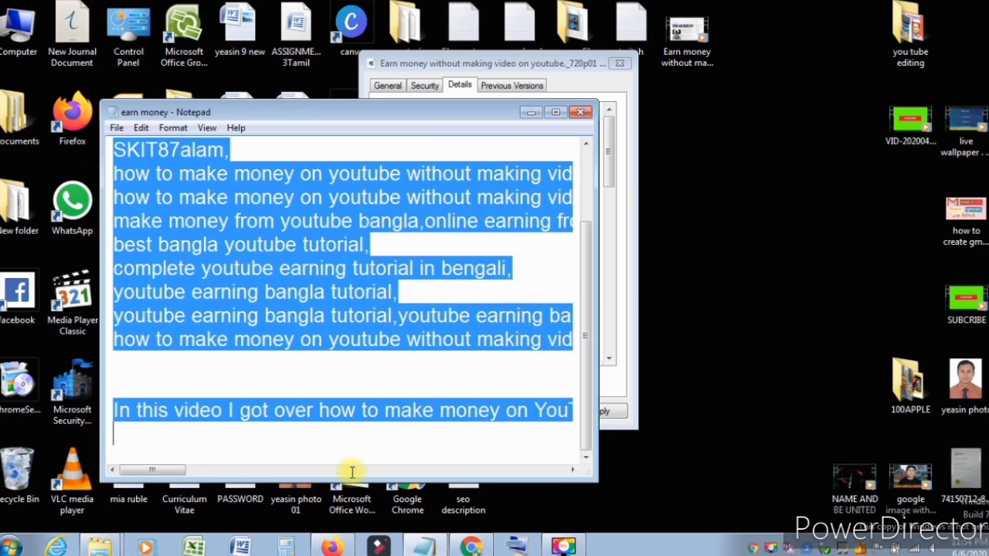
right_click(213, 232)
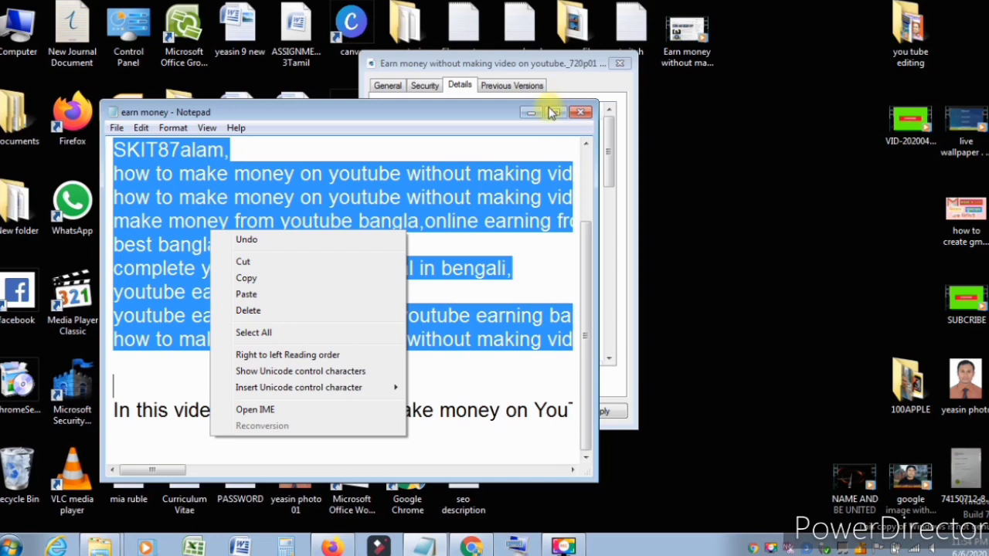
click(552, 112)
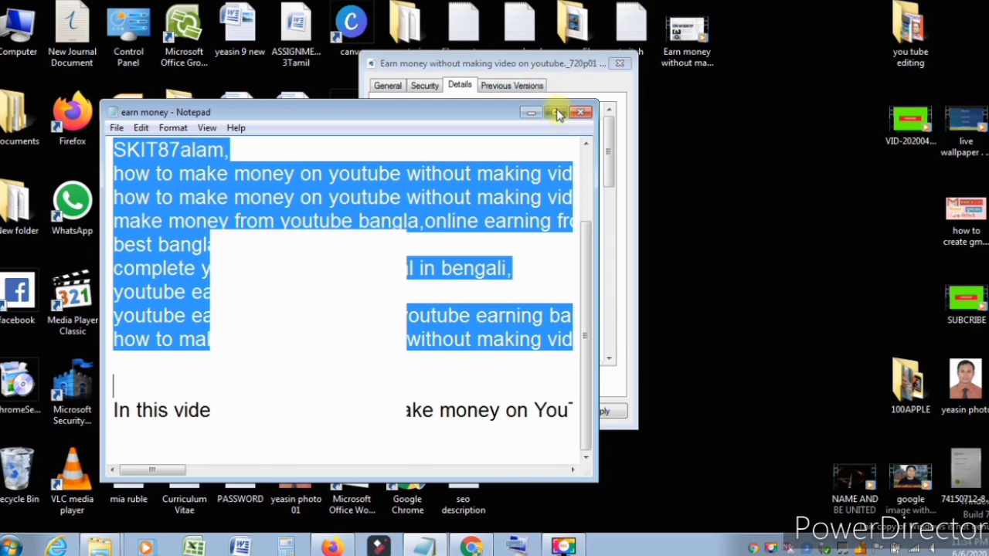
click(556, 112)
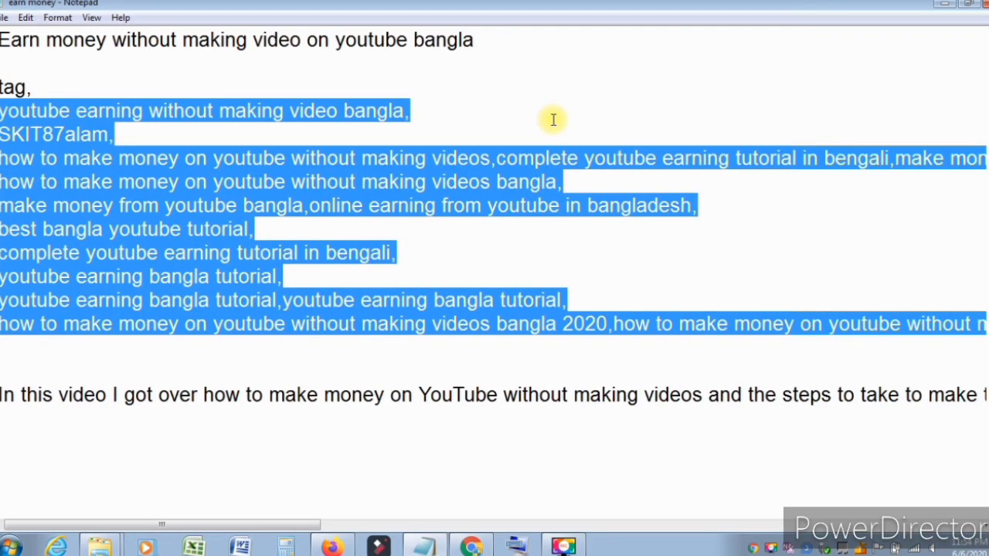
right_click(48, 181)
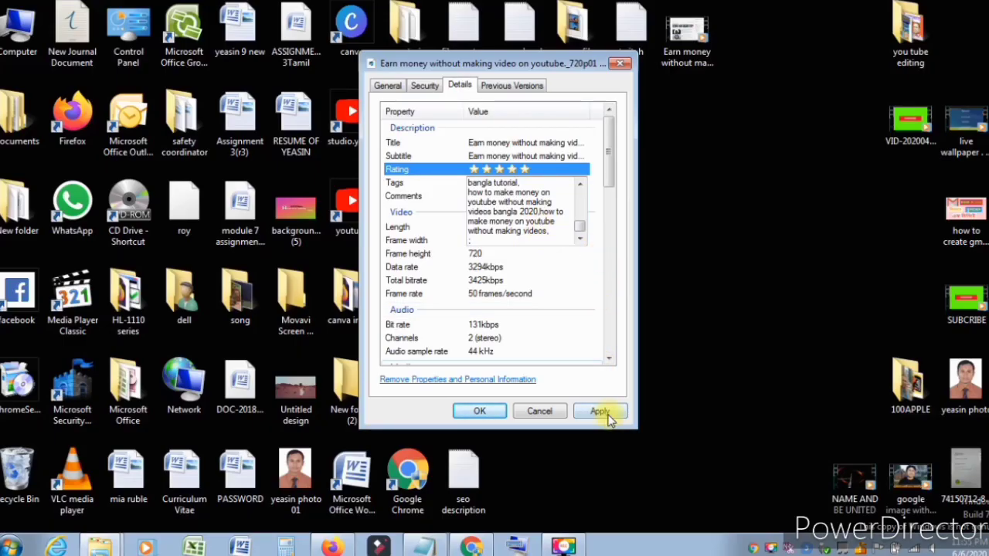
- Try to apply the edited properties to the video file
click(606, 414)
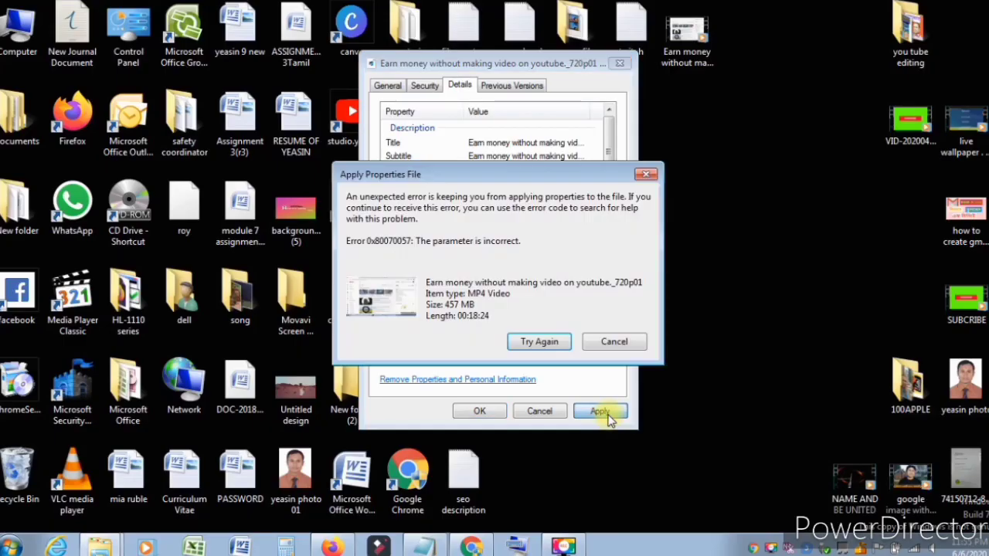
click(646, 174)
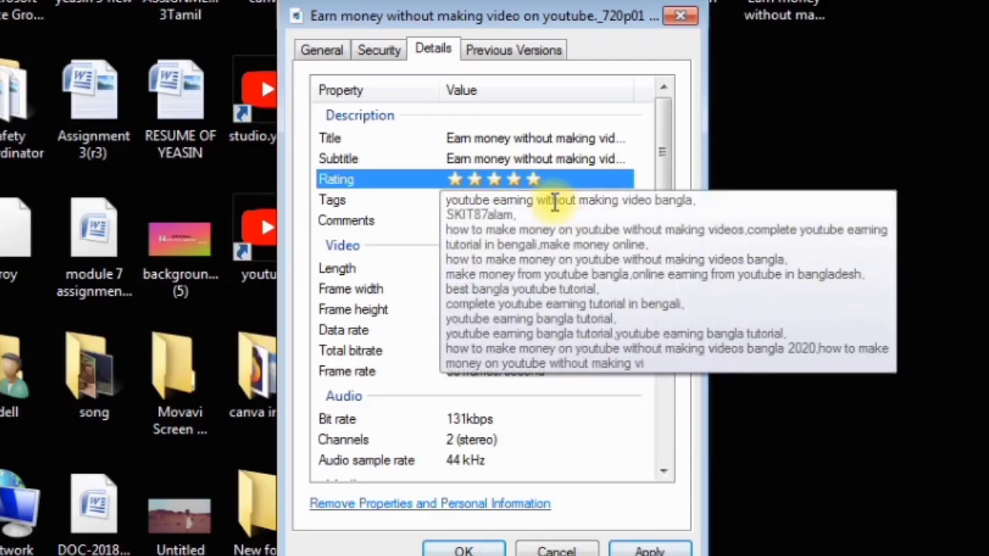
- Set the Directors, Producers and Writers properties under Origin to "SKIT87alam"
scroll(558, 270, down, 8)
click(541, 207)
text(SKIT87alam;)
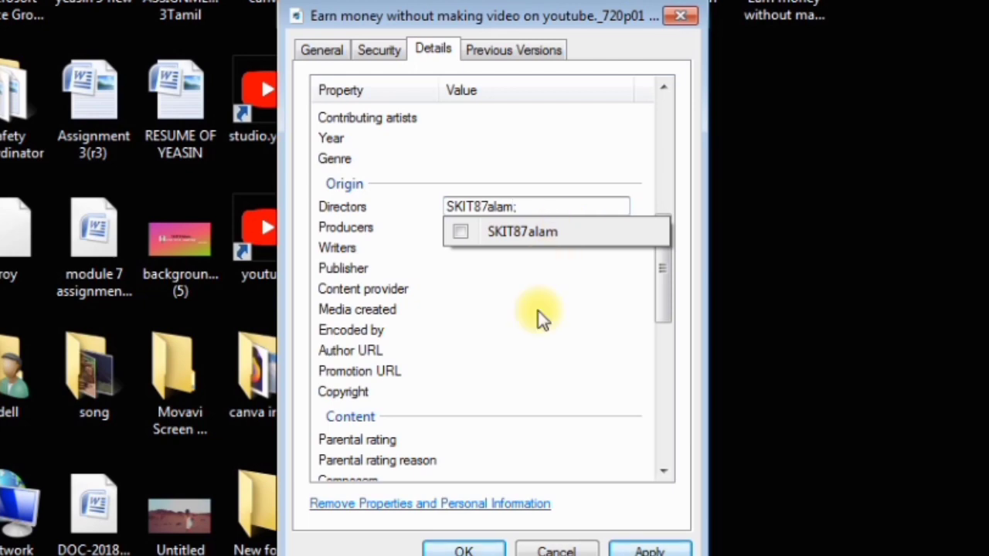
click(538, 311)
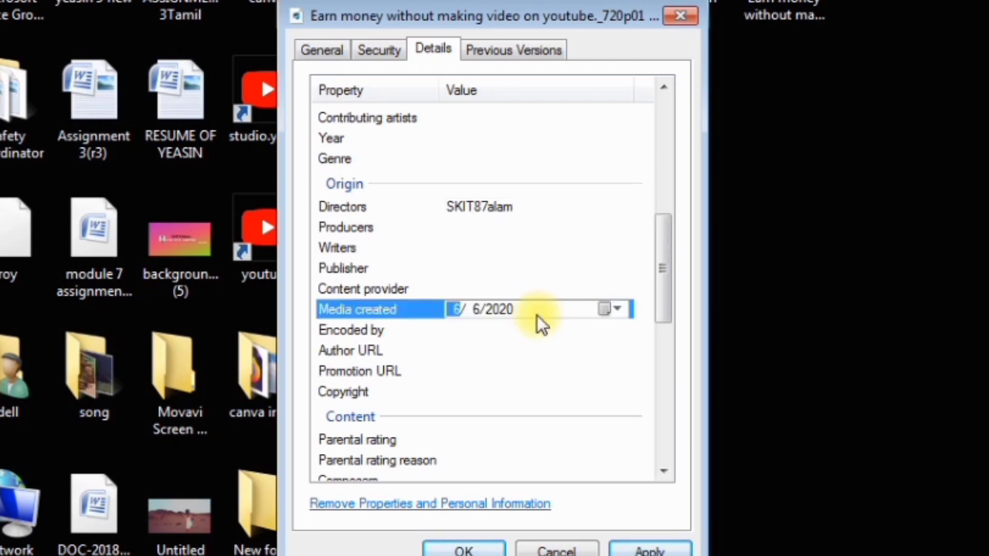
click(541, 207)
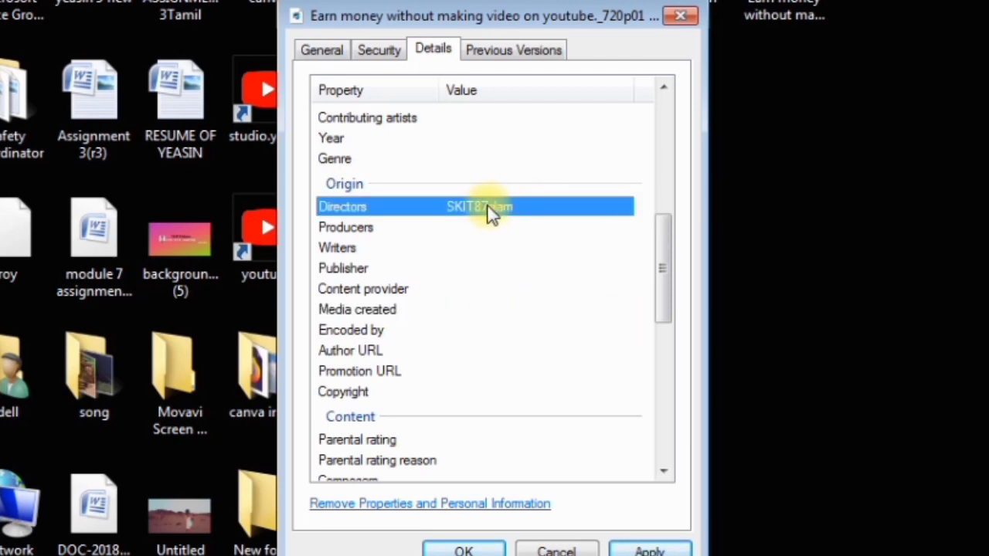
right_click(503, 248)
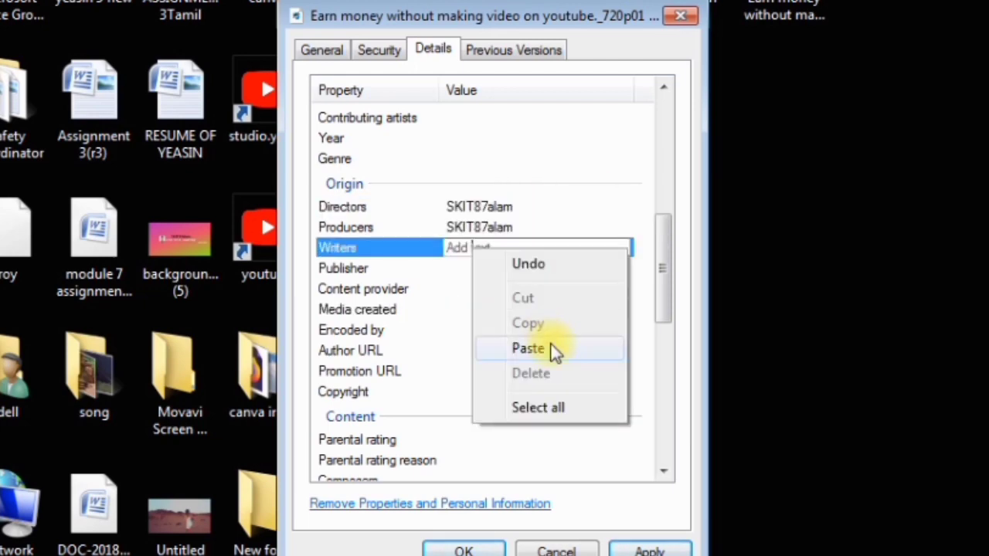
click(541, 348)
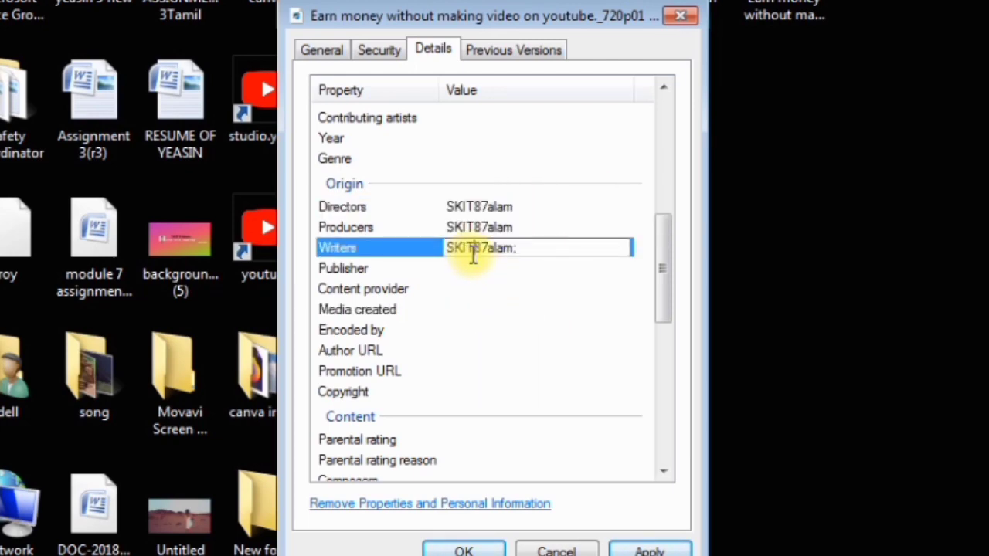
- Enter "SKIT87alam;" as Publisher and Content provider, and set the Media created date to 8/6/2020
click(480, 268)
right_click(480, 269)
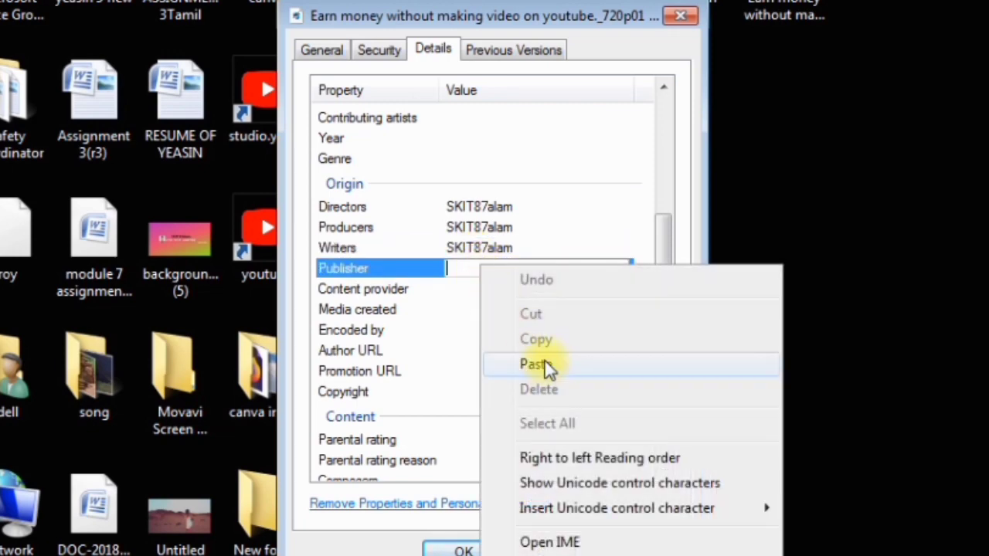
click(533, 365)
click(473, 305)
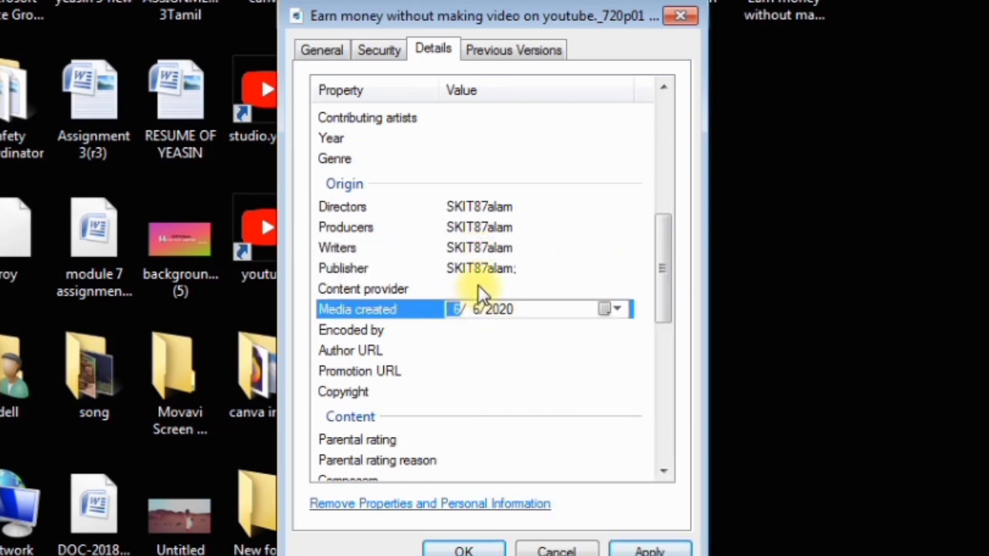
click(602, 309)
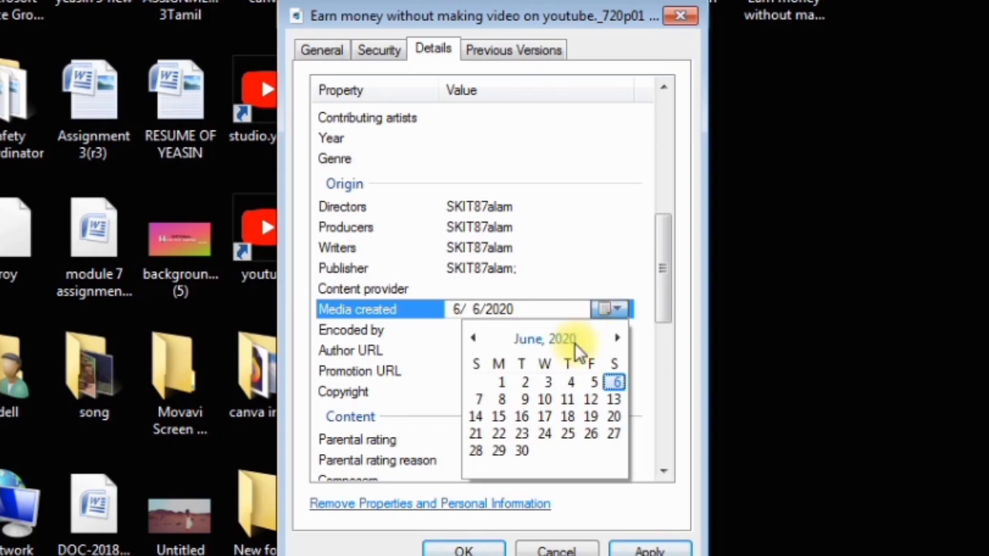
click(499, 392)
- Enter "SKIT87alam;" as Encoded by and the YouTube channel ID as Author URL
click(480, 340)
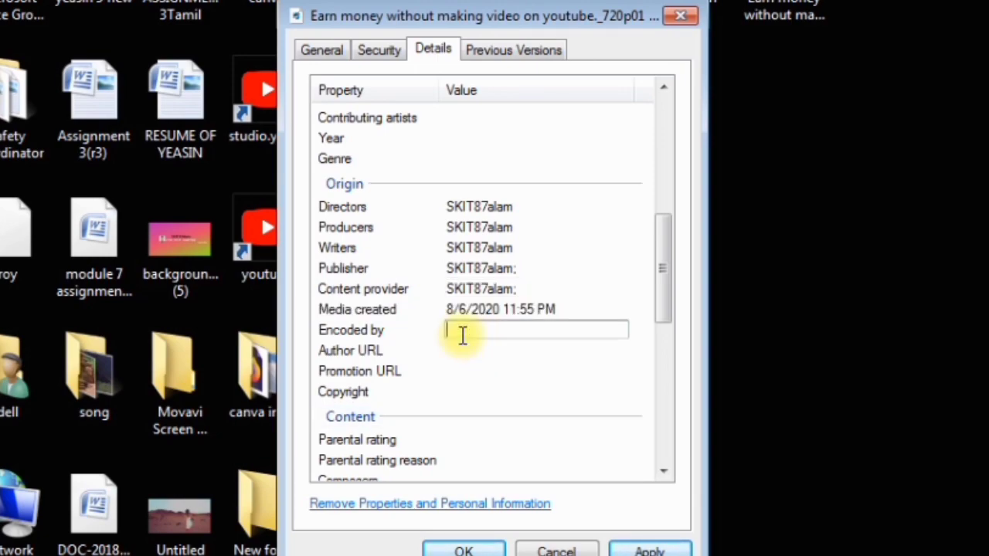
right_click(464, 340)
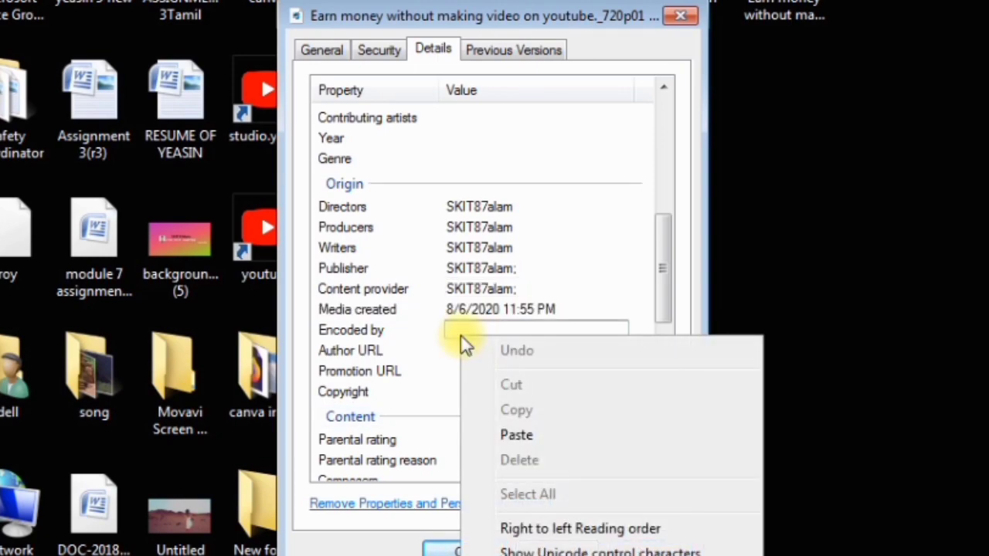
click(517, 435)
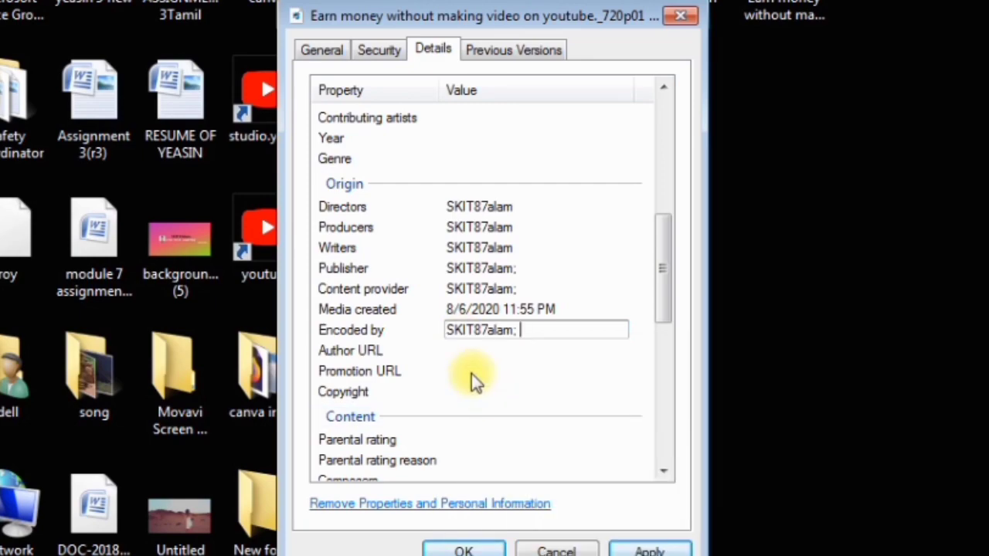
click(452, 368)
click(452, 357)
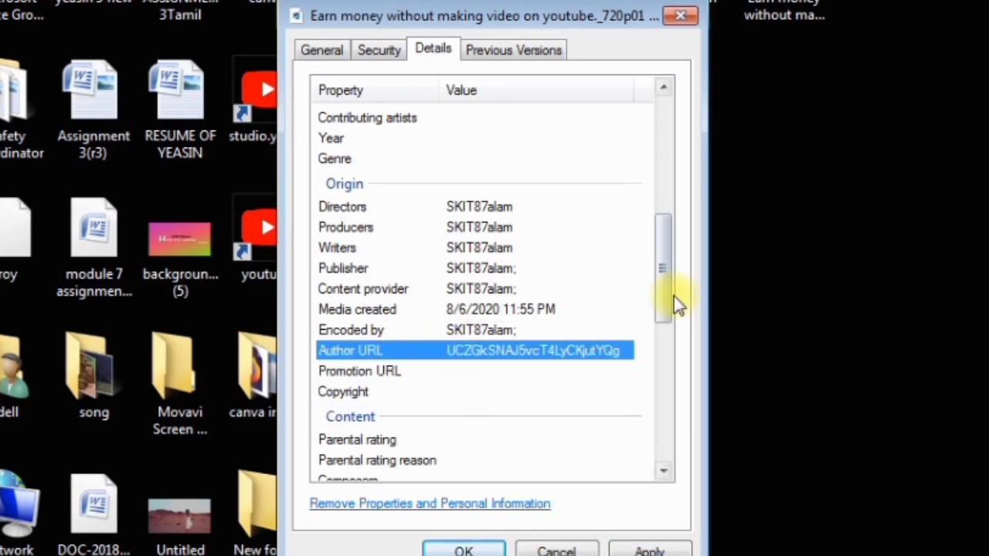
drag(658, 291, 656, 193)
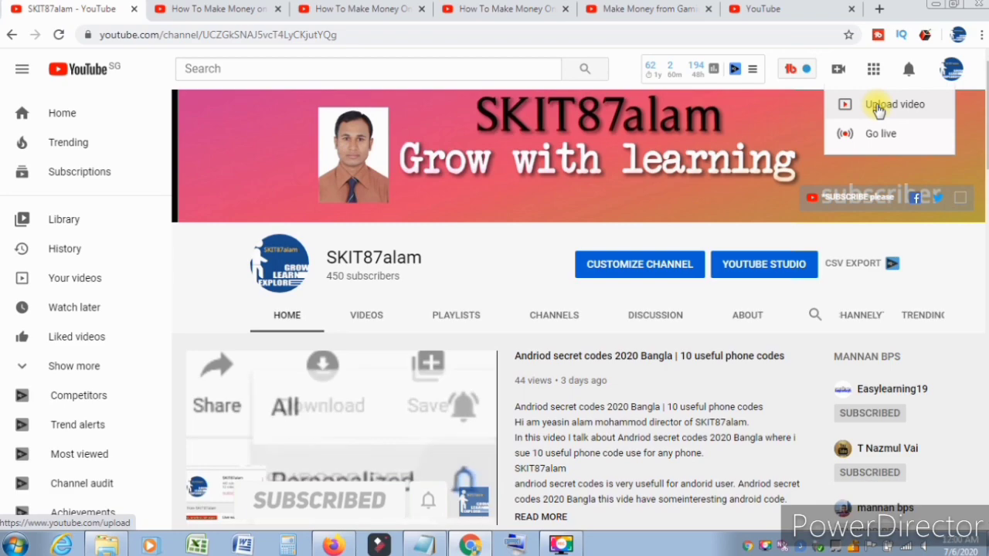
- Switch to YouTube in Chrome and upload the 18:24 "Earn money without making video on youtube._720p01" video from the Desktop
click(889, 104)
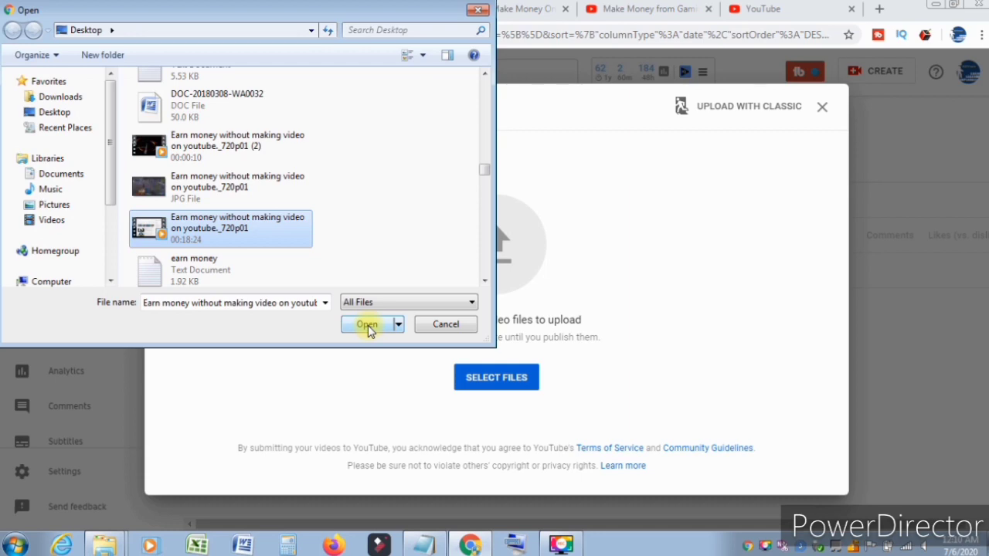
click(368, 325)
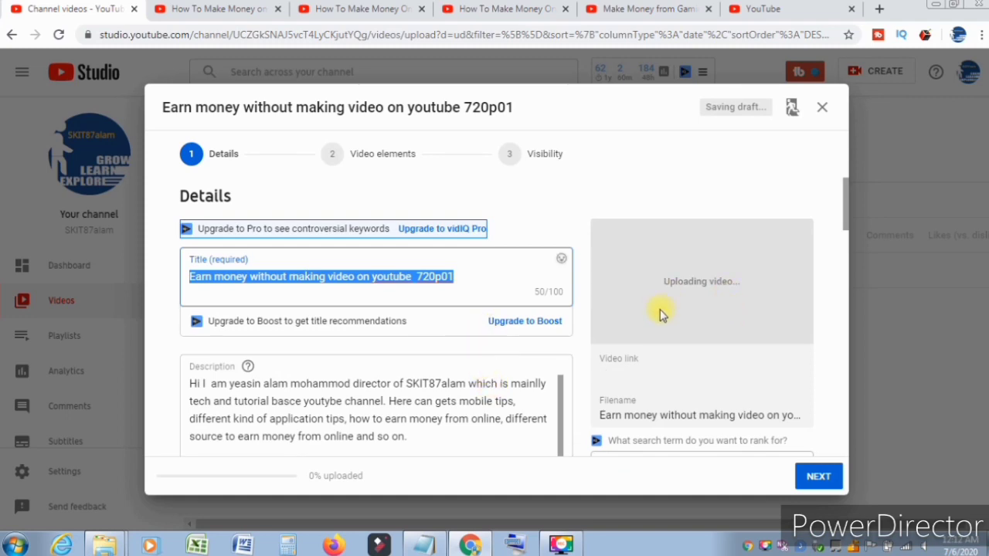
- Replace "720p01" at the end of the uploaded video's title with "bangla"
click(456, 276)
key(BackSpace)
key(BackSpace)
key(BackSpace)
key(BackSpace)
key(BackSpace)
key(BackSpace)
text(bangla)
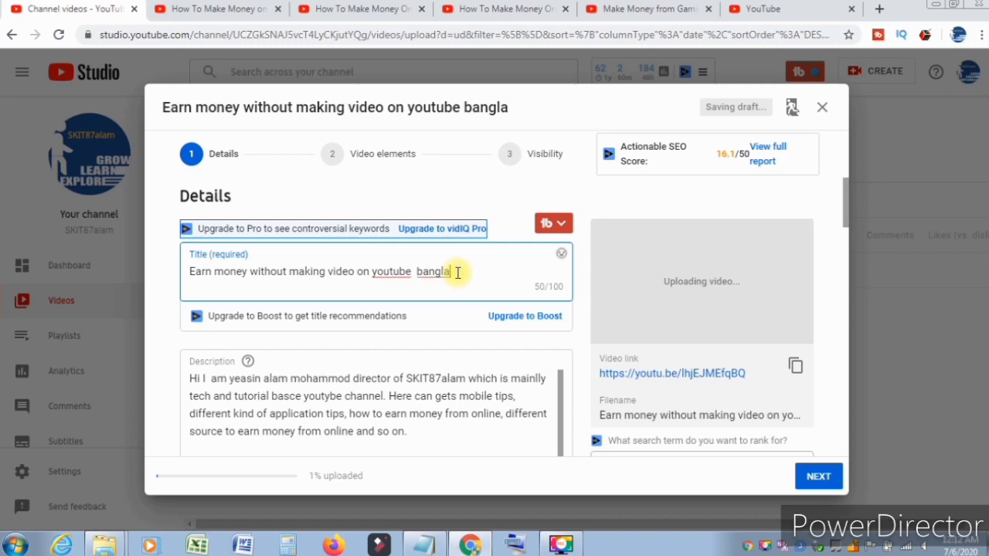
key(BackSpace)
- Copy "Earn money without making video on youtube bangla" from the earn money note to the start of the video's description, above the channel introduction
click(561, 342)
text(Copyright Disclaimer  Copyright Disclaimer Under Section 107 of the Copyright Act 1976, allowance is made for "fair use" for purposes such as criticism, comment, news reporting, teaching, scholarship, and research. Fair use is a use permitted by copyright statute that might otherwise be infringing. Non-profit, educational or personal use tips the balance in favor of fair use.)
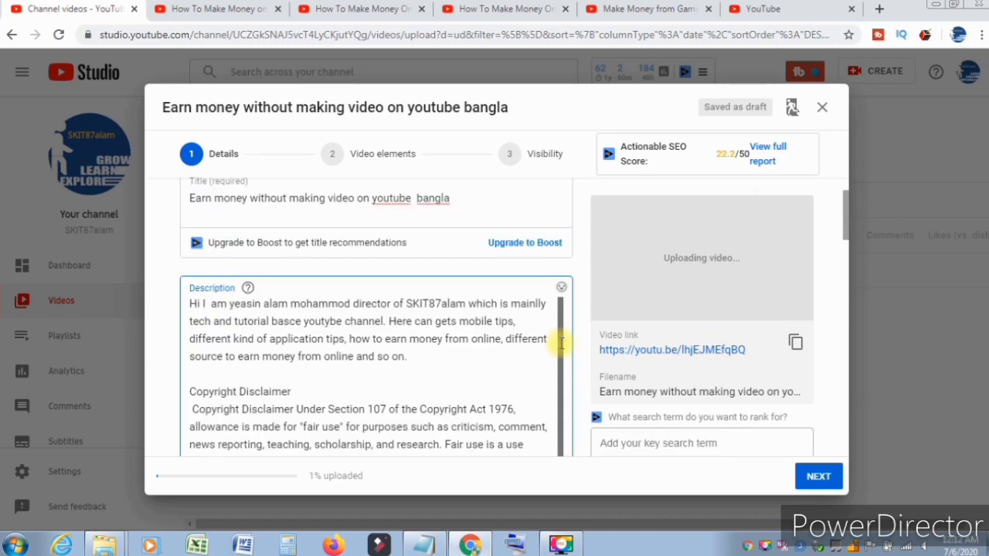
scroll(561, 342, down, 3)
mouse_move(555, 393)
mouse_down()
mouse_move(558, 343)
mouse_move(559, 391)
mouse_up()
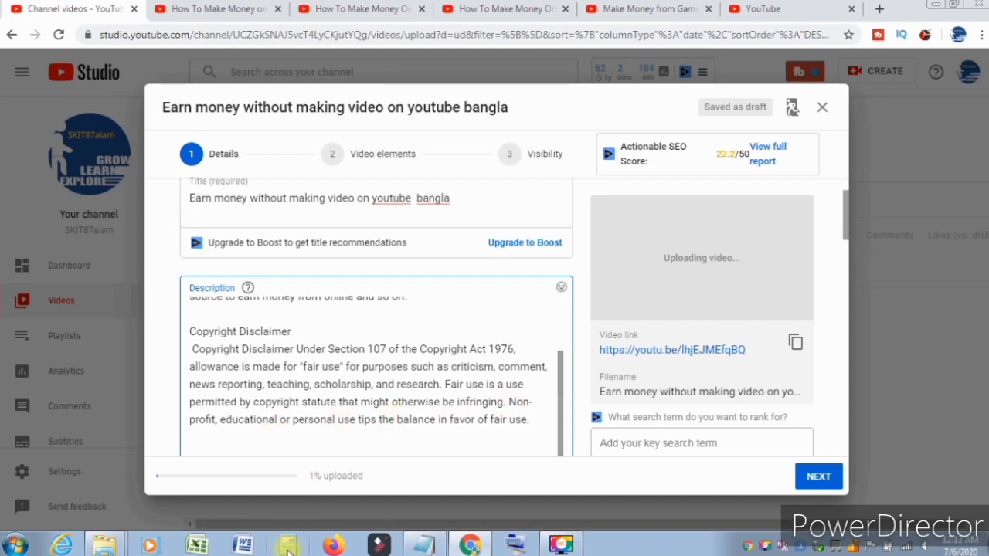
click(423, 546)
right_click(81, 37)
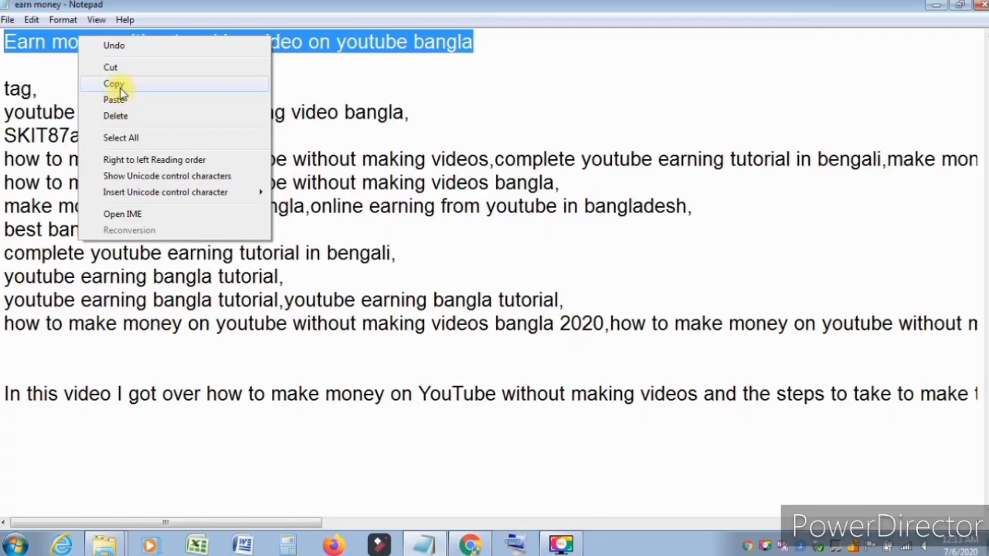
click(120, 87)
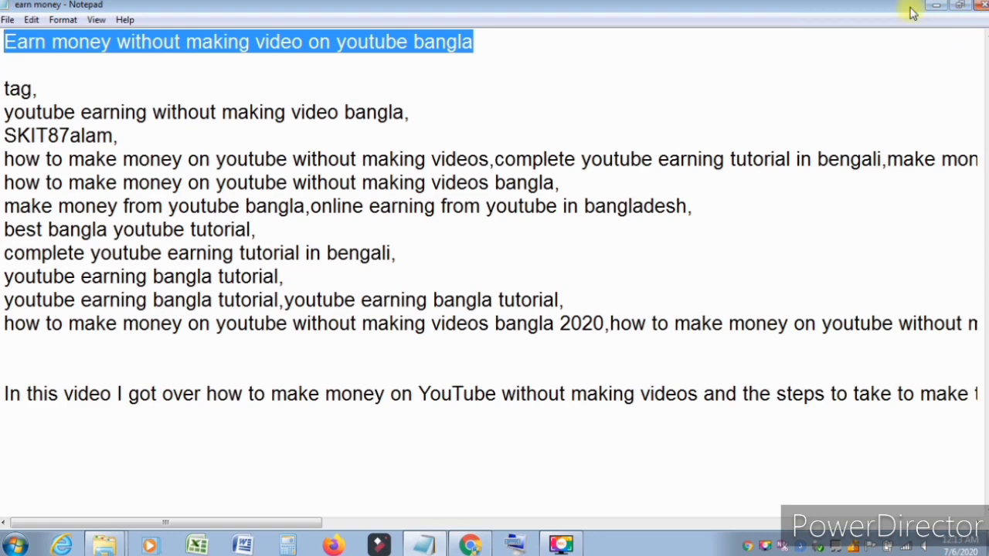
click(935, 7)
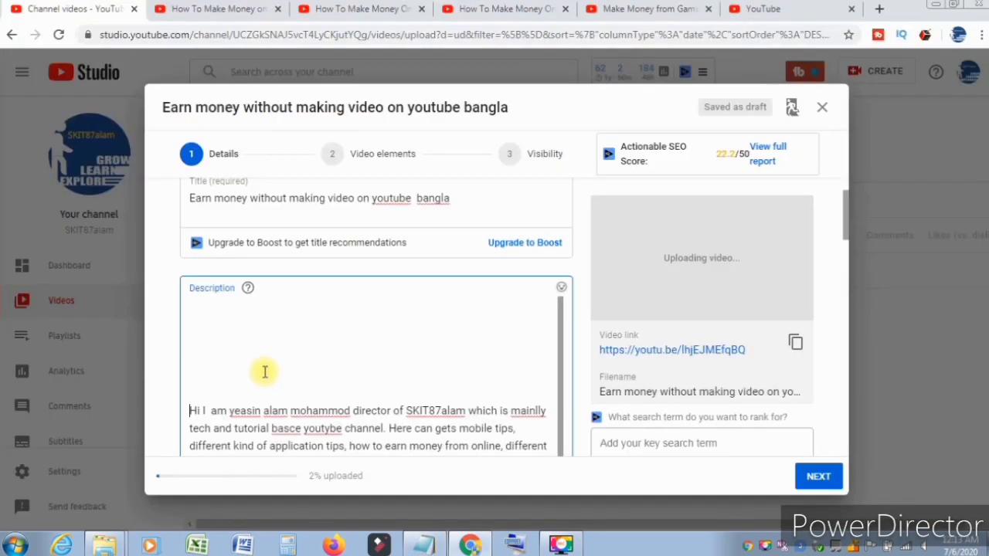
right_click(205, 300)
click(288, 390)
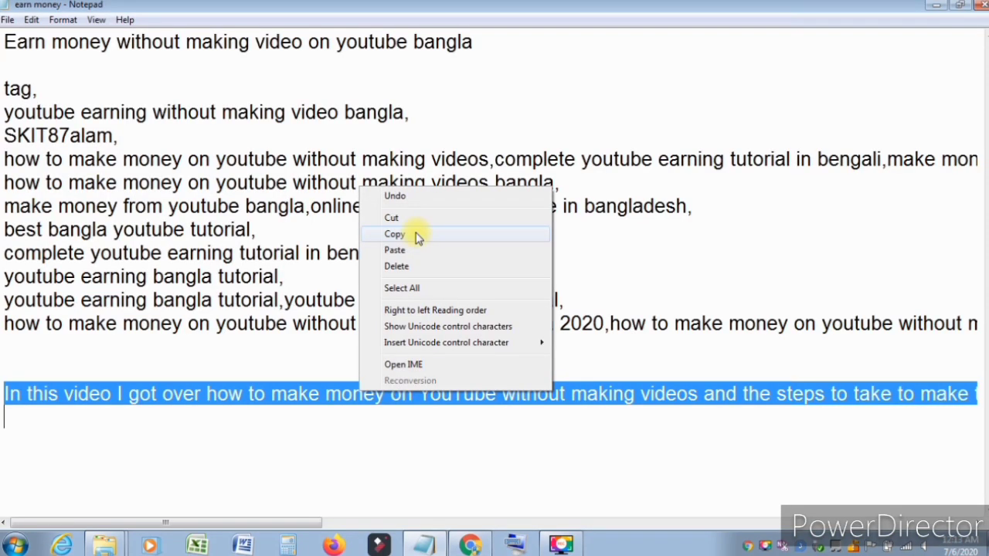
- Copy the "In this video I got over" paragraph and the tag lines, except the last, from the note into the description below its title line
click(395, 234)
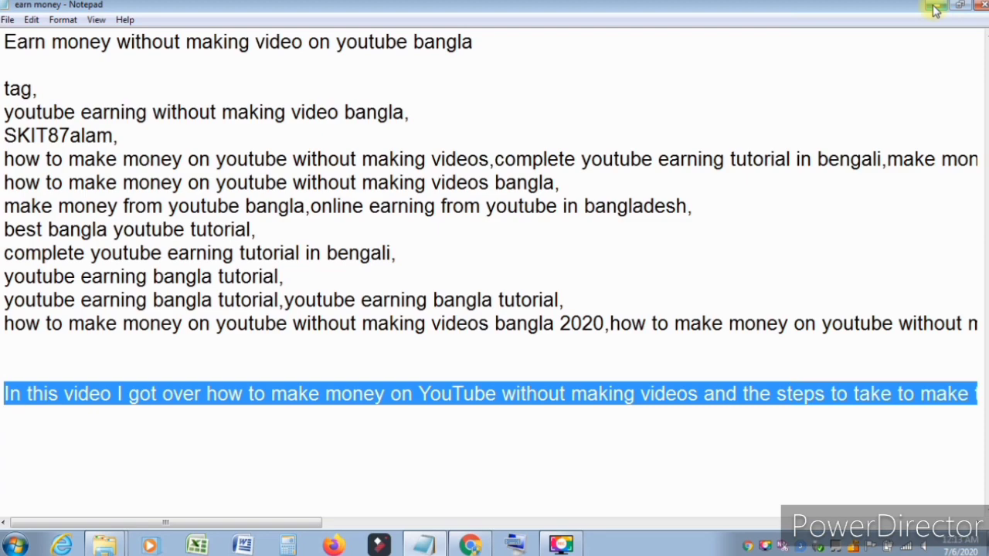
click(401, 253)
drag(4, 112, 576, 291)
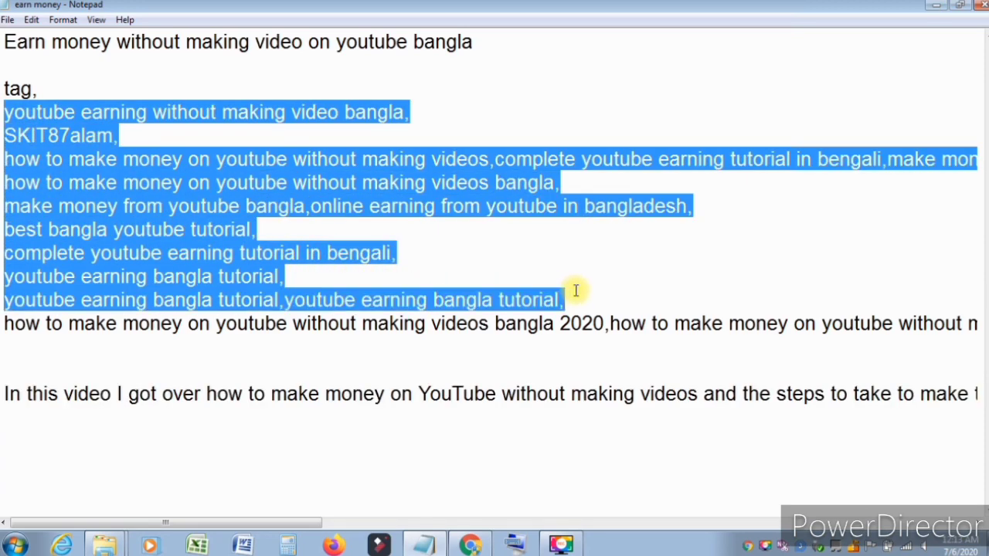
right_click(52, 160)
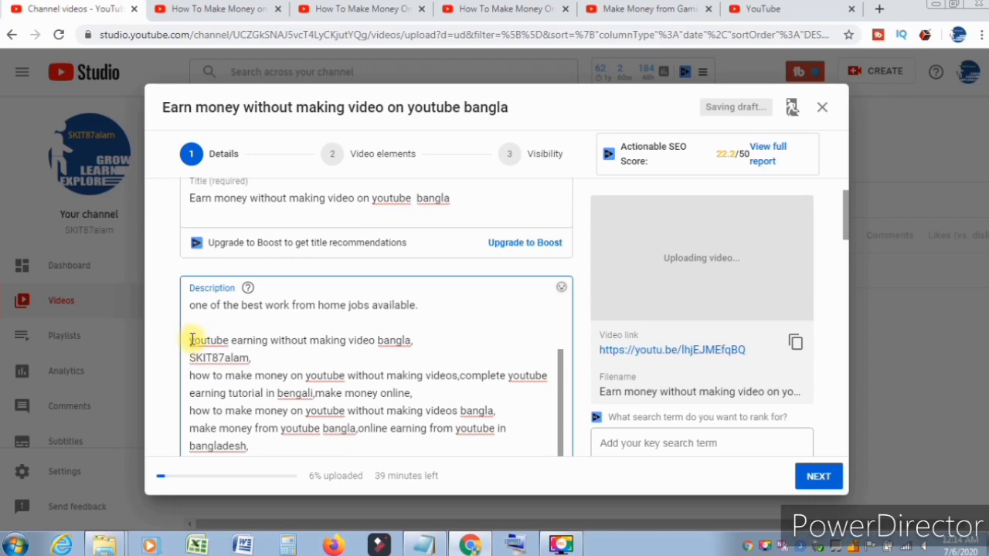
- Insert "from this video people can learn how to" before the first tag line in the description, replacing that line's leading word "youtube"
scroll(367, 342, down, 3)
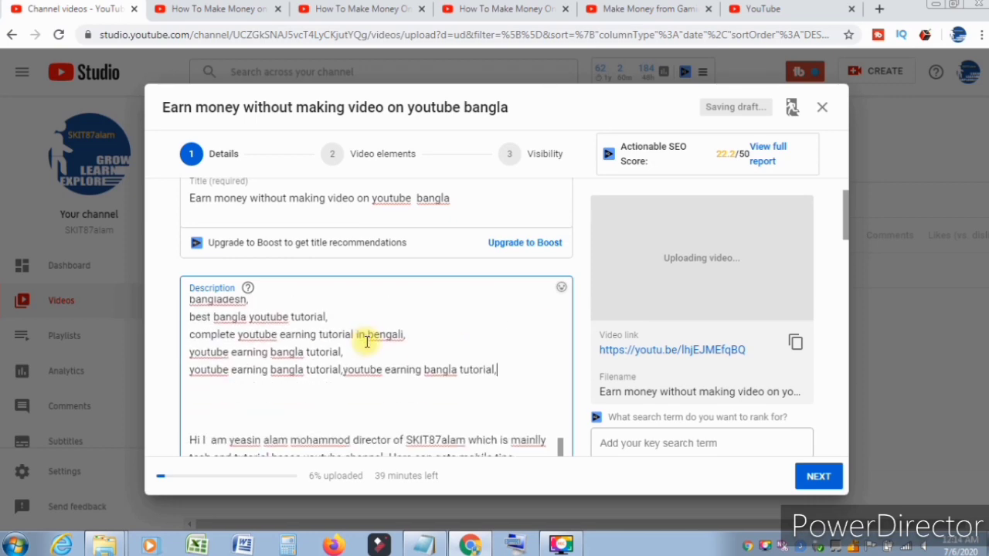
scroll(367, 342, up, 3)
scroll(365, 343, down, 4)
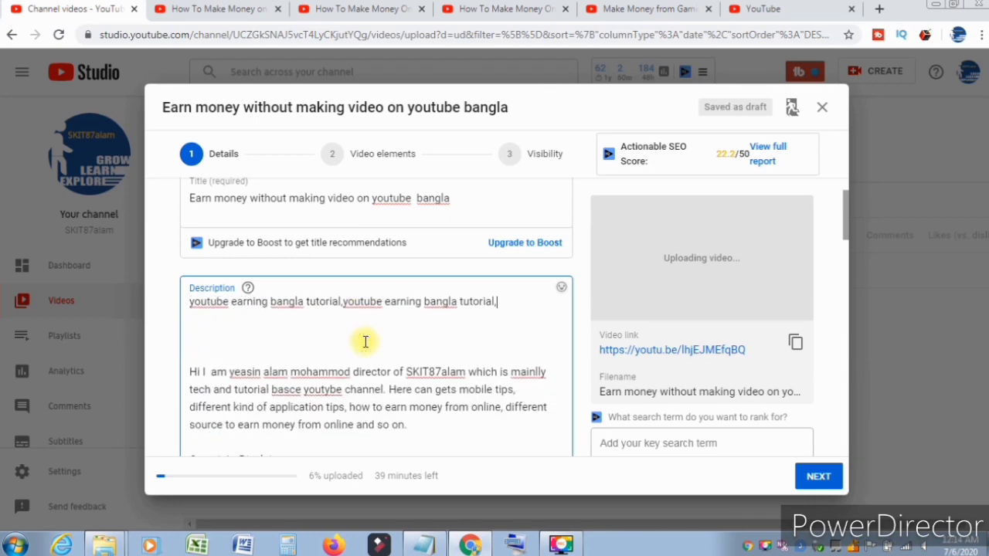
scroll(262, 357, up, 4)
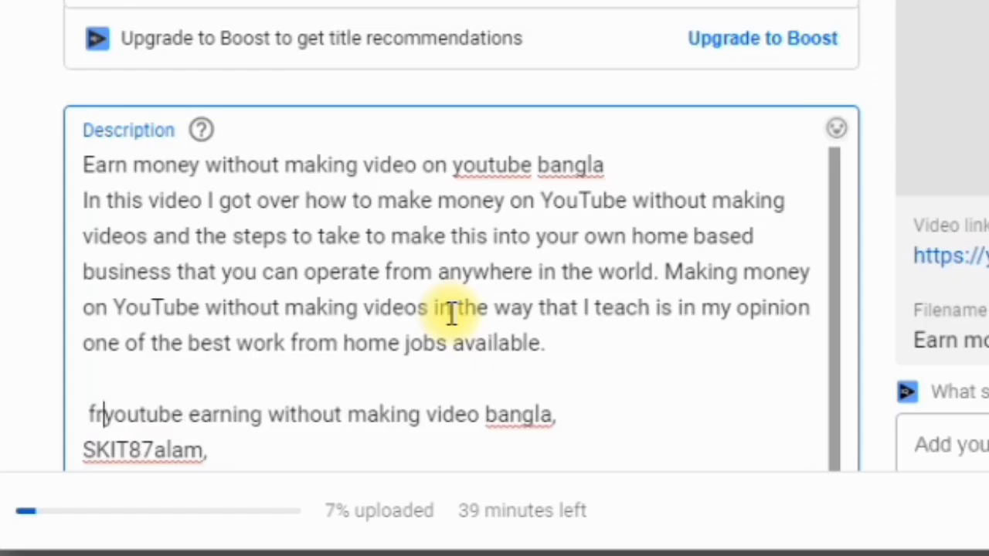
text(om )
text(this )
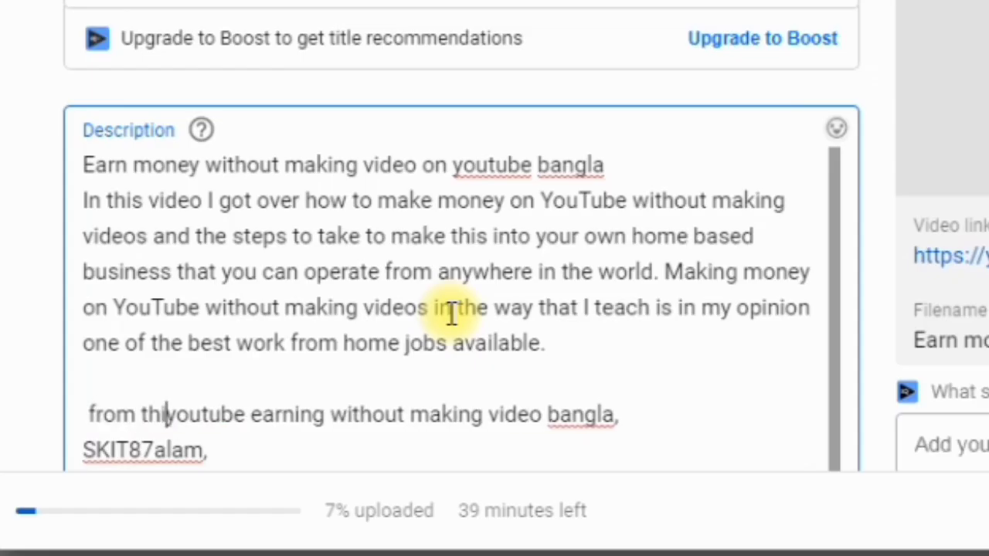
text(vide)
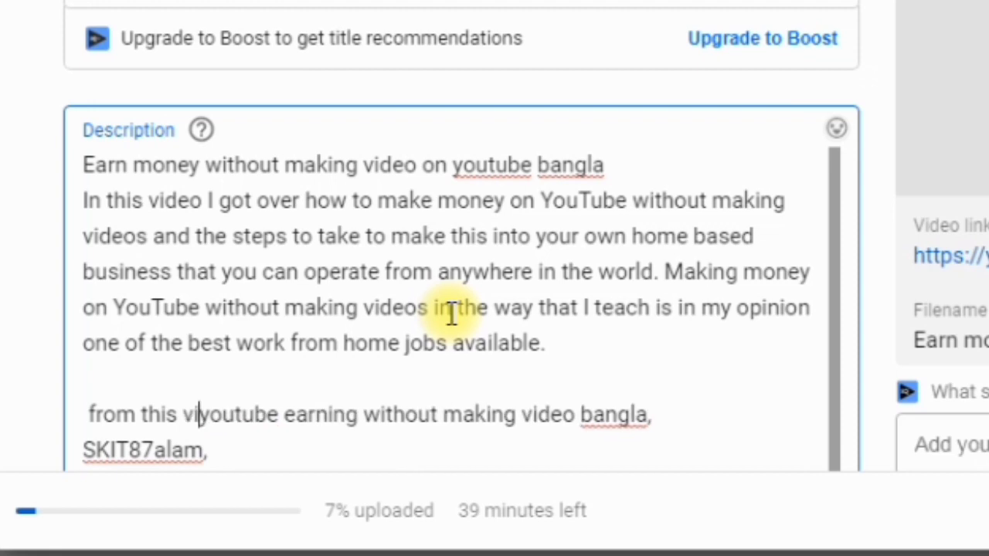
text(o )
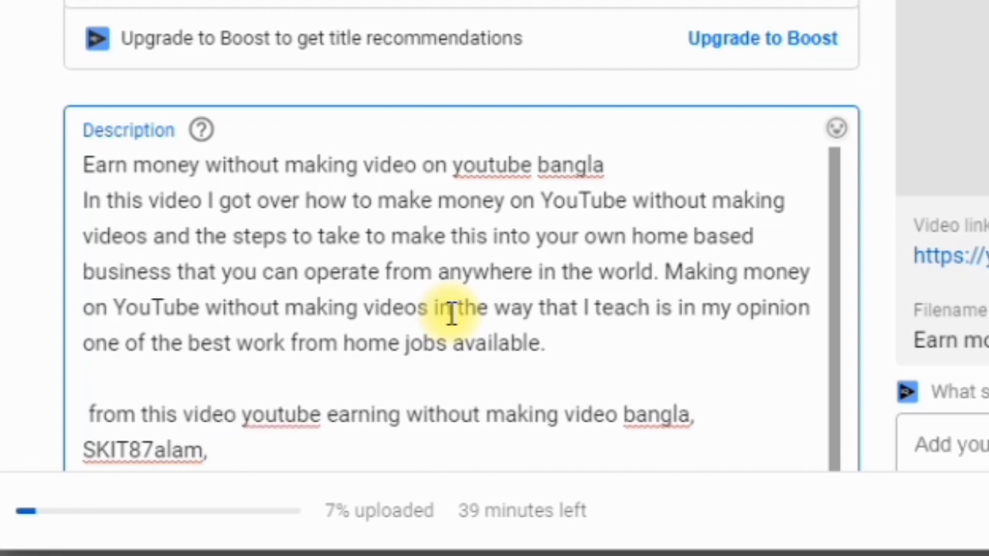
text(people can learn)
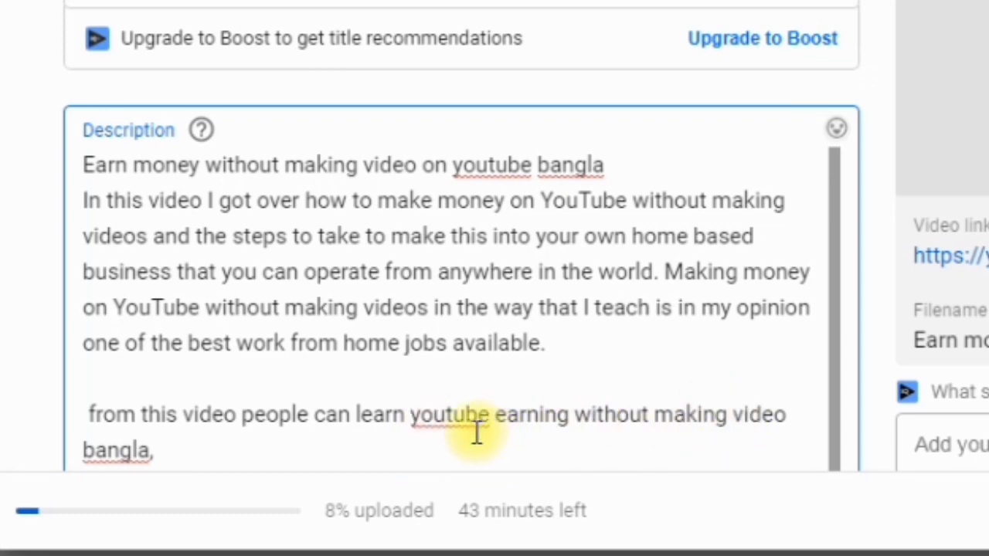
key(ctrl+Delete)
text(how to y)
key(BackSpace)
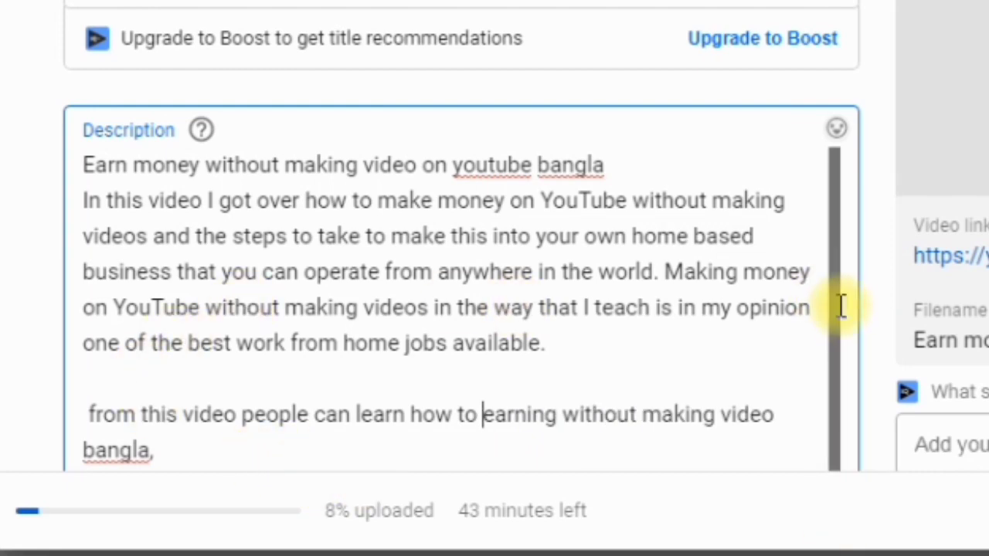
- Move "SKIT87alam" above the "from this video people can learn" line and join the tag lines below it into running text separated by full stops
scroll(840, 309, down, 4)
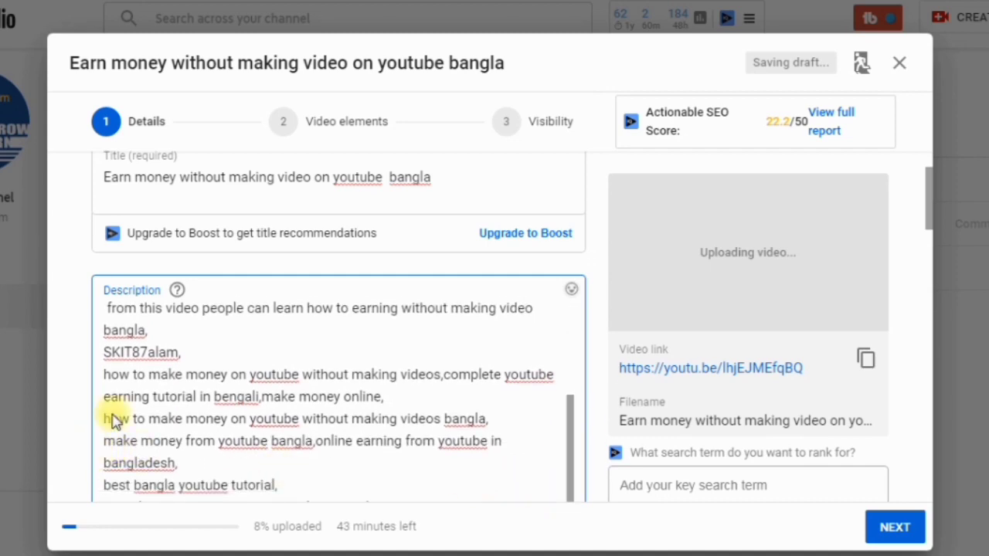
scroll(115, 407, up, 4)
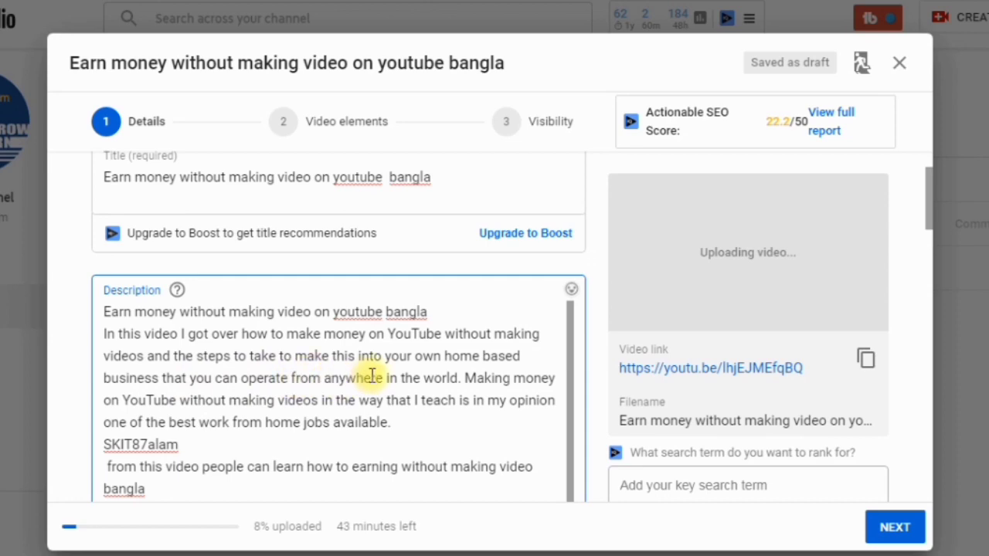
key(ctrl+v)
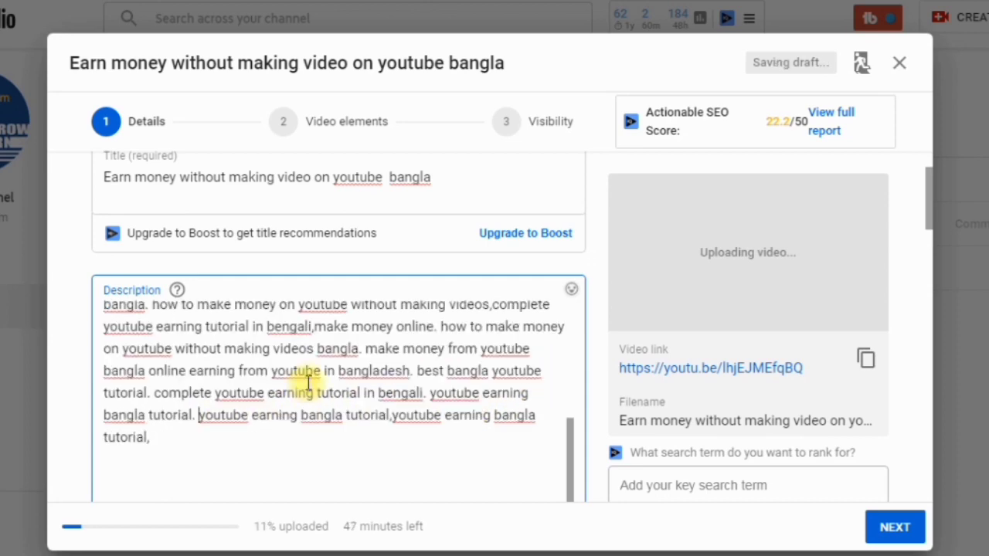
- Add the recommended tag "make money on youtube" to the video's tags
scroll(307, 394, down, 15)
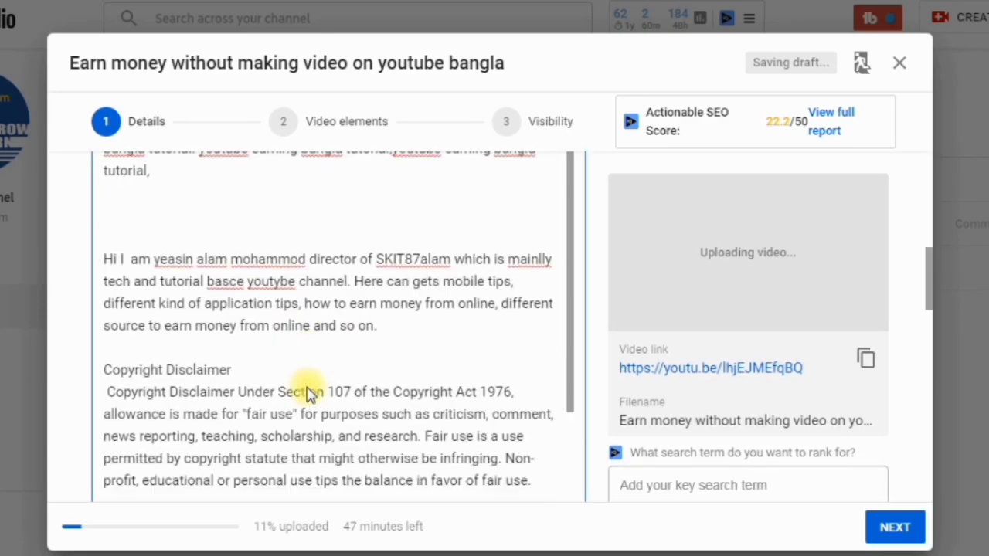
scroll(307, 394, up, 3)
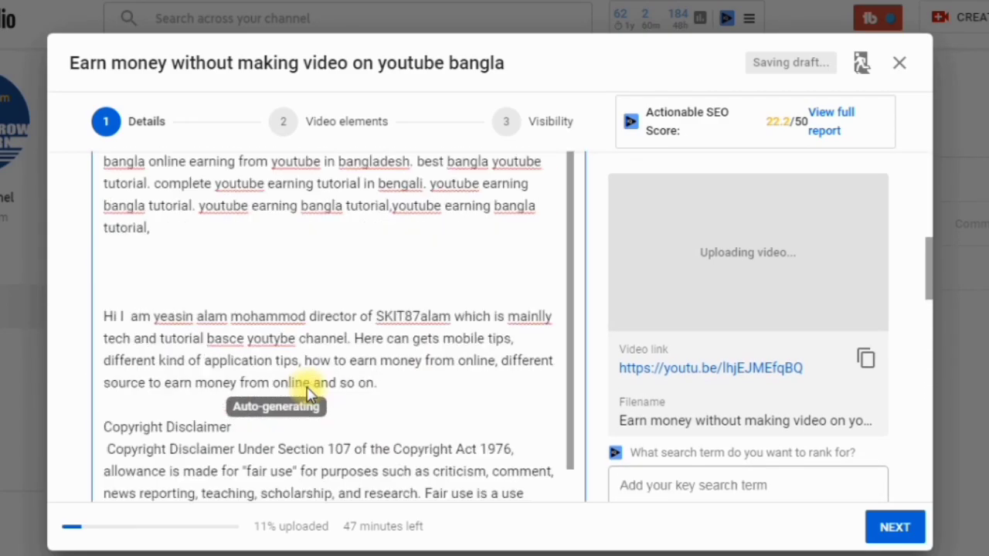
scroll(307, 394, down, 10)
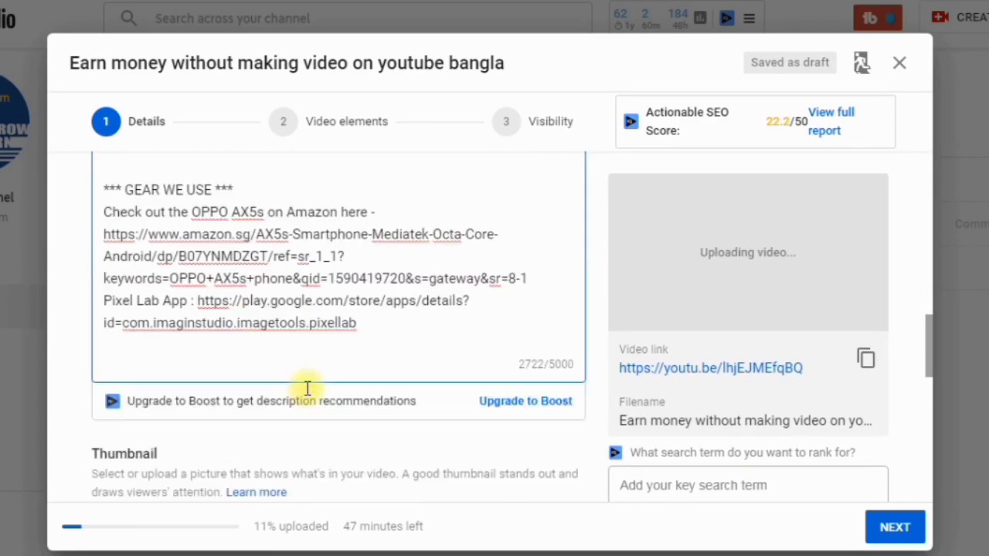
scroll(222, 339, up, 2)
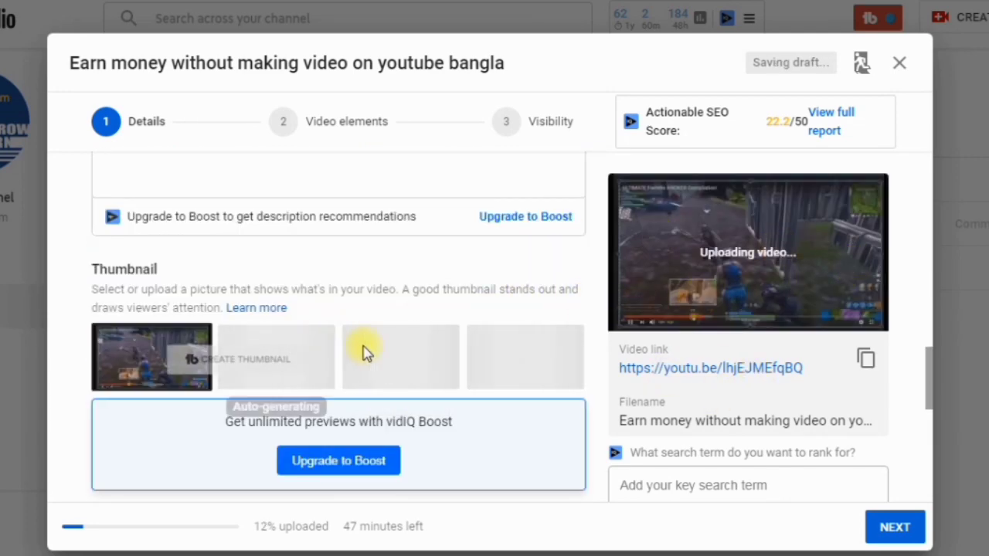
scroll(408, 397, down, 4)
scroll(361, 384, down, 1)
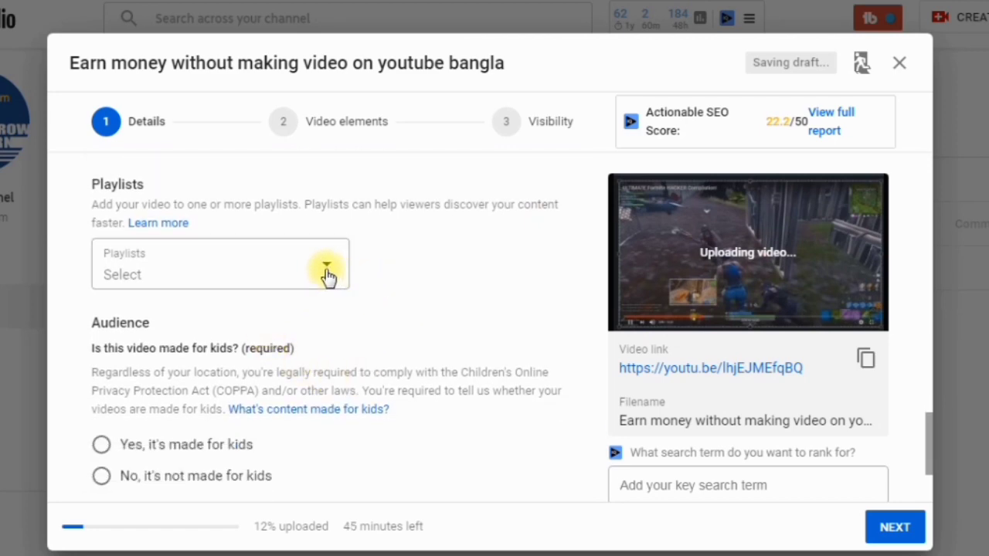
scroll(316, 333, down, 5)
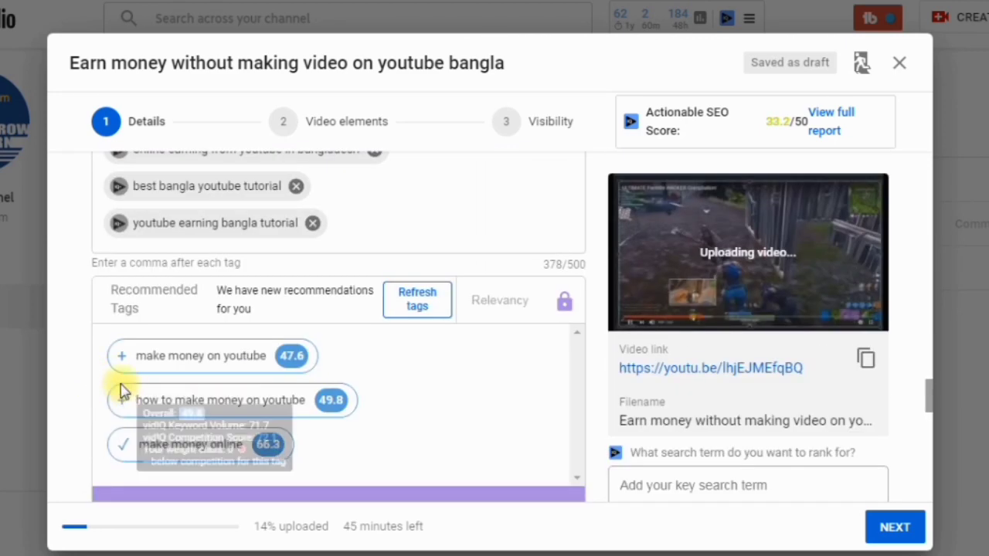
click(121, 356)
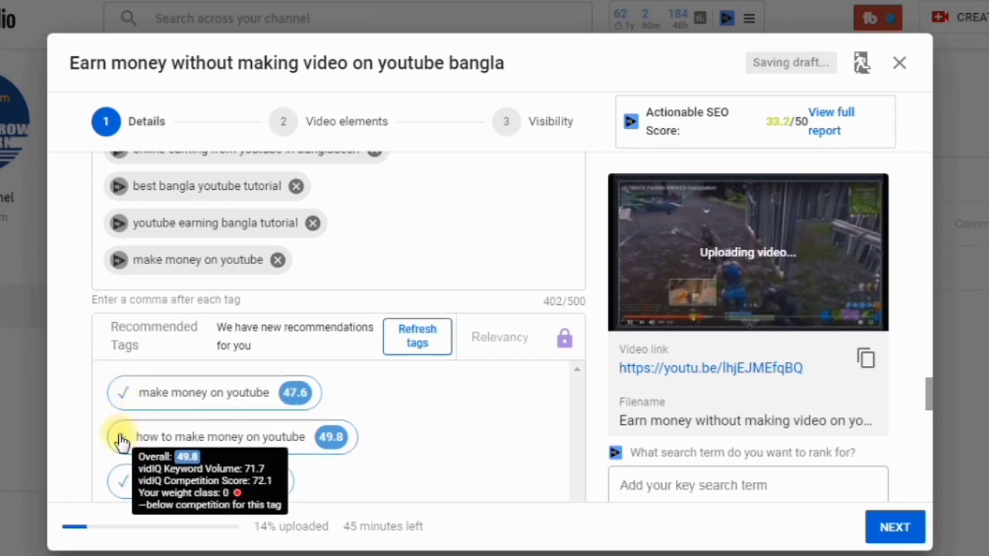
scroll(121, 440, down, 5)
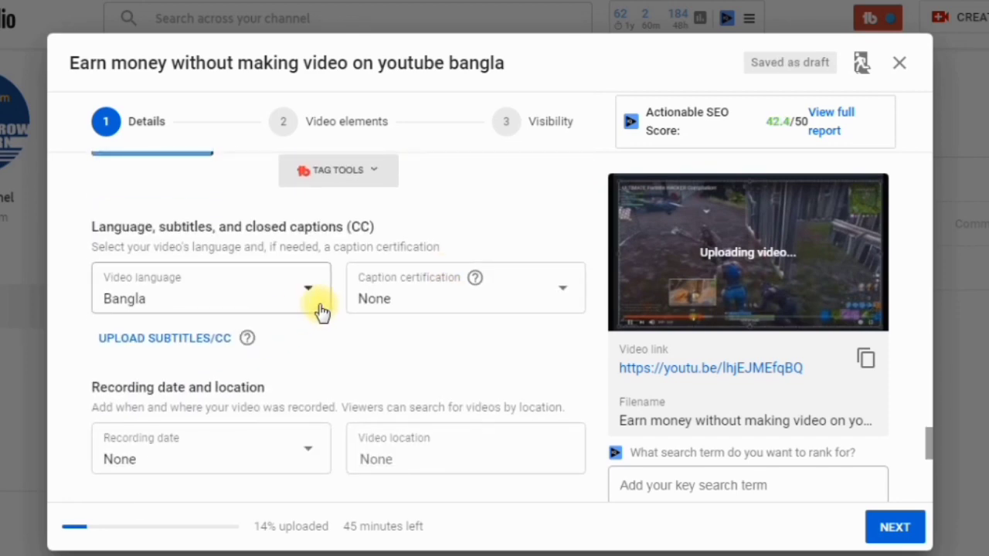